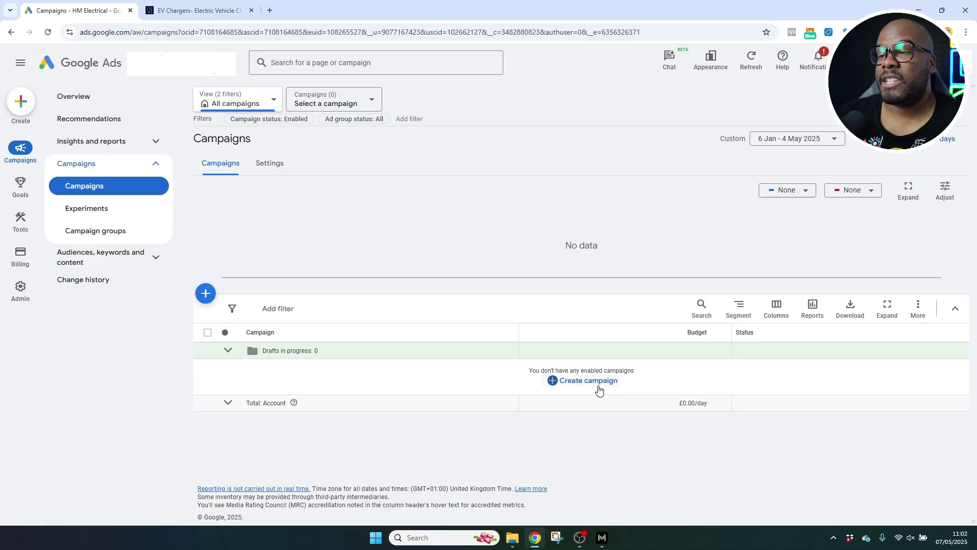
Step: Create a new campaign with the Leads objective and the Search campaign type, and continue to the conversion goals
click(590, 381)
click(601, 387)
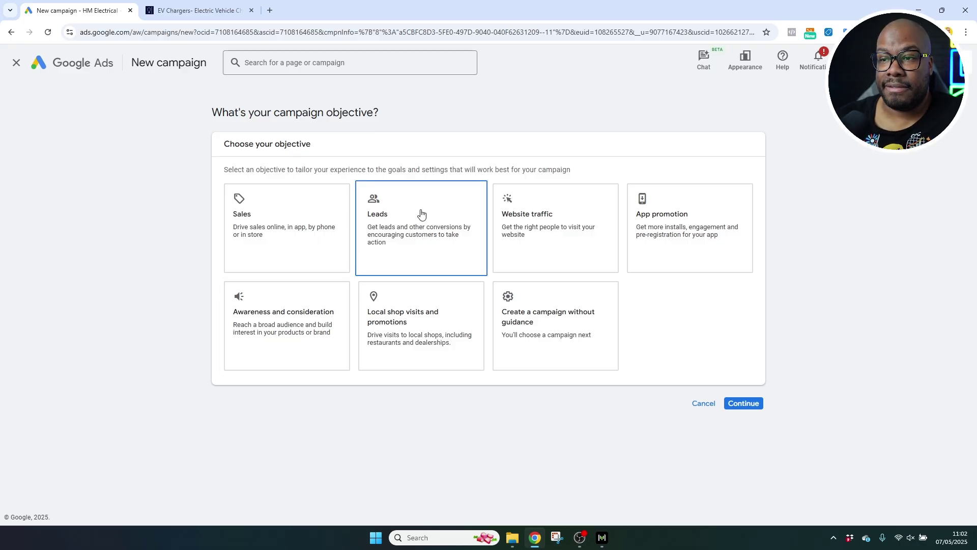
click(417, 230)
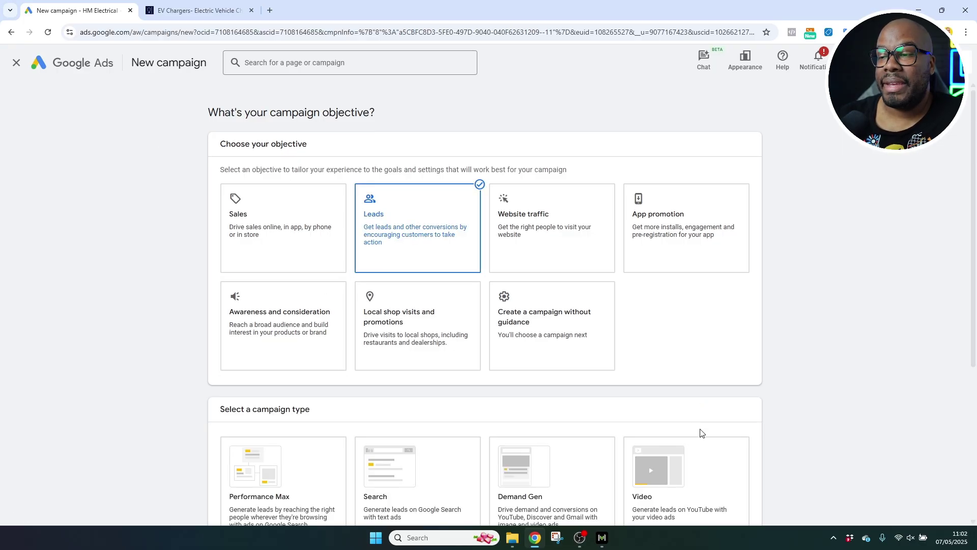
click(374, 232)
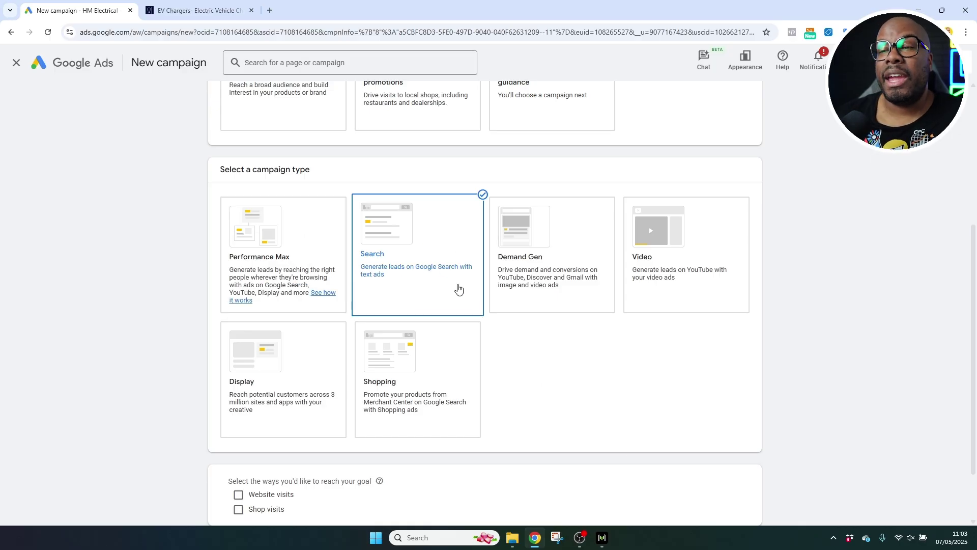
scroll(615, 423, down, 2)
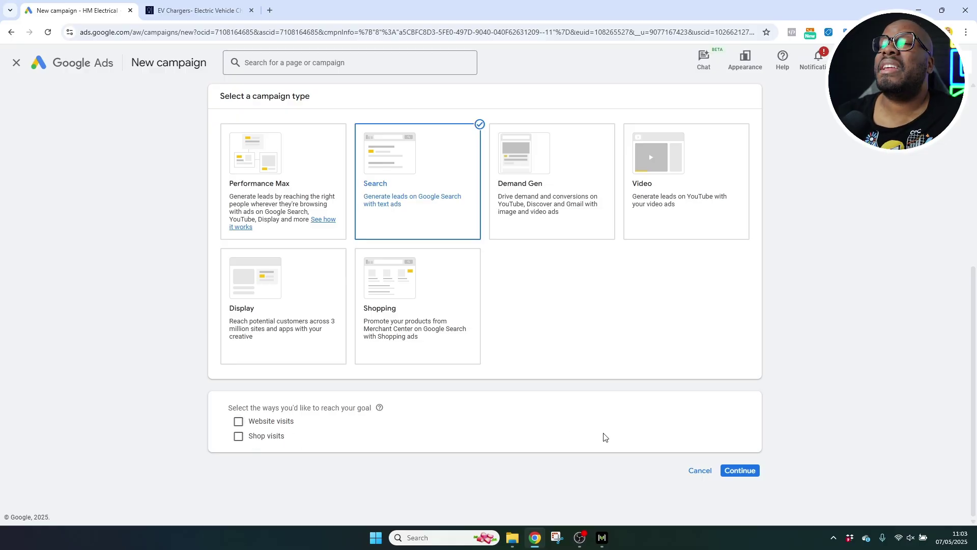
click(741, 472)
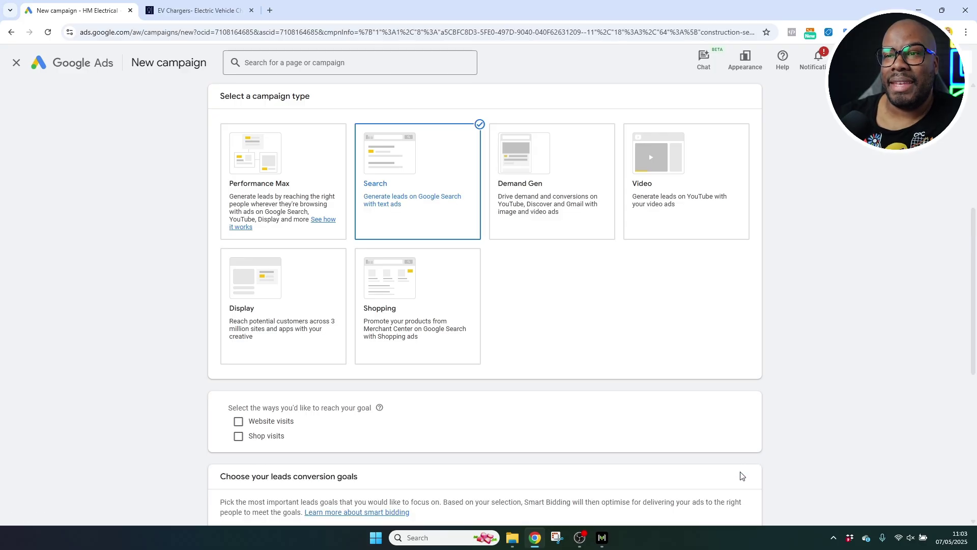
Step: Choose "Form submissions from your ads" as the leads conversion goal
scroll(209, 290, down, 5)
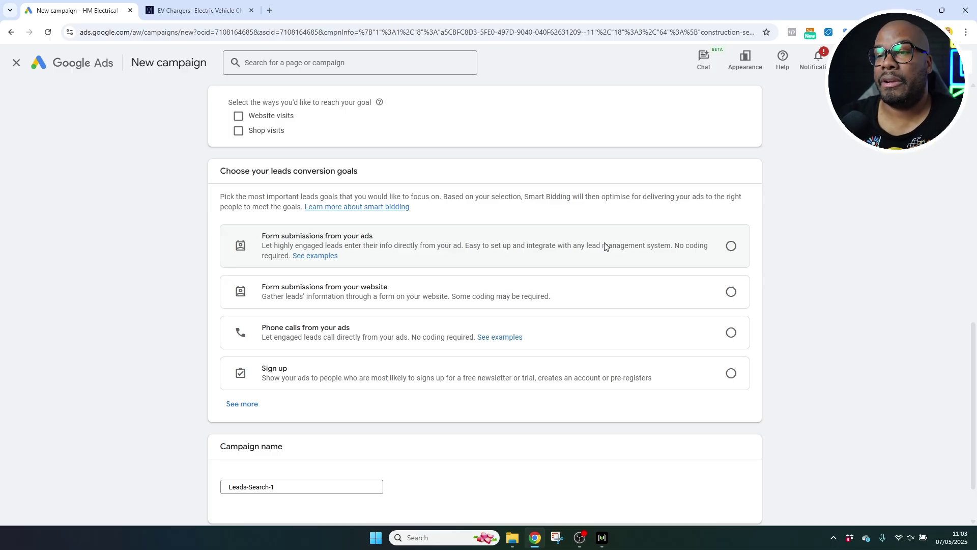
click(730, 247)
click(734, 369)
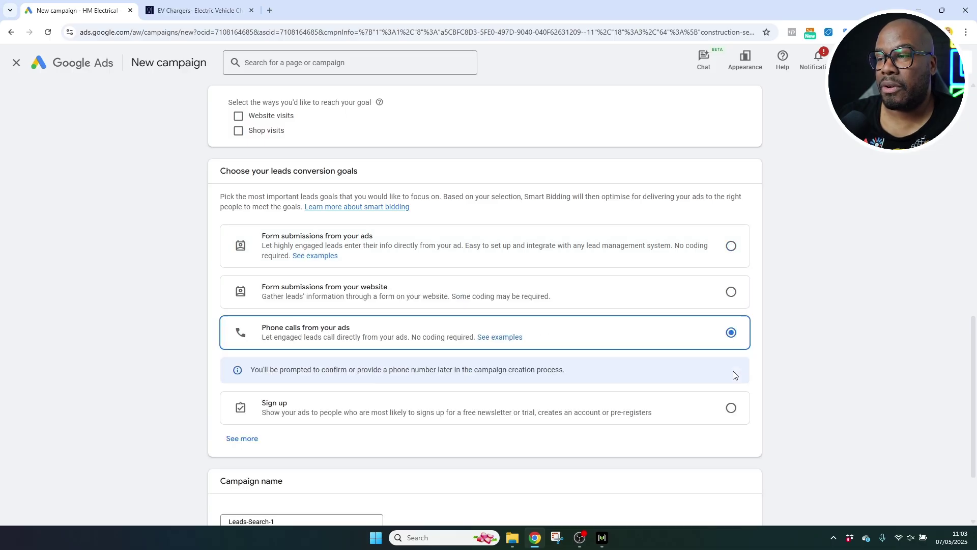
click(731, 247)
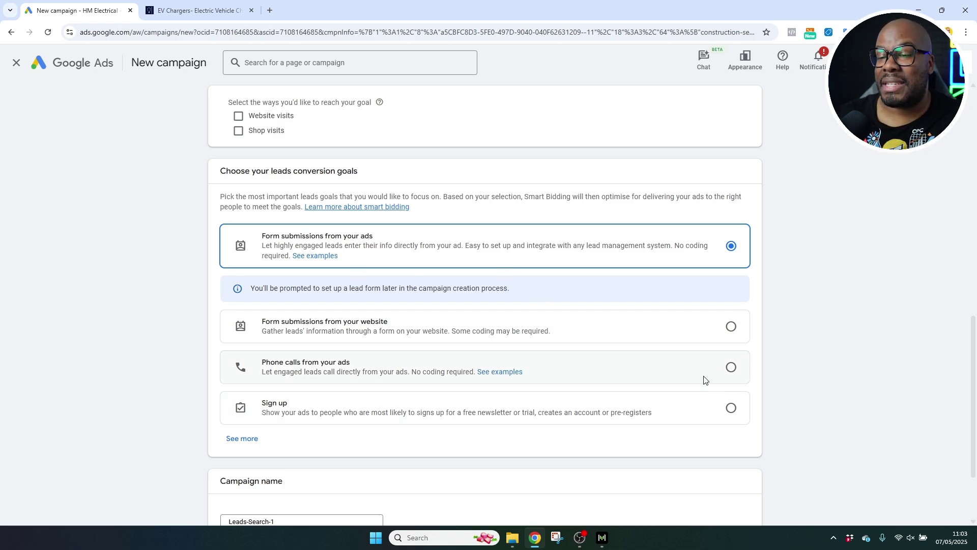
Step: Name the campaign "Test Electrician" and start it as a new campaign
scroll(712, 417, down, 2)
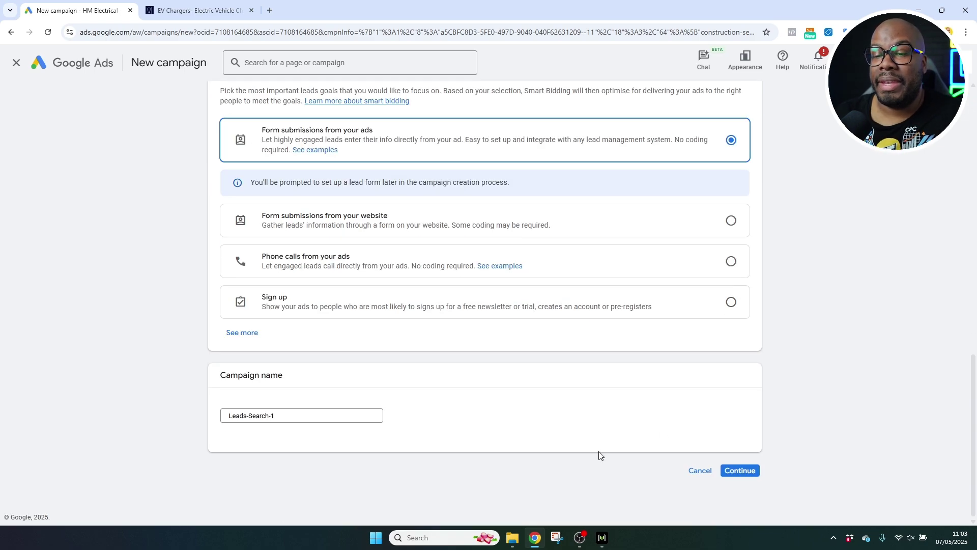
triple_click(268, 414)
text(Test Electrician)
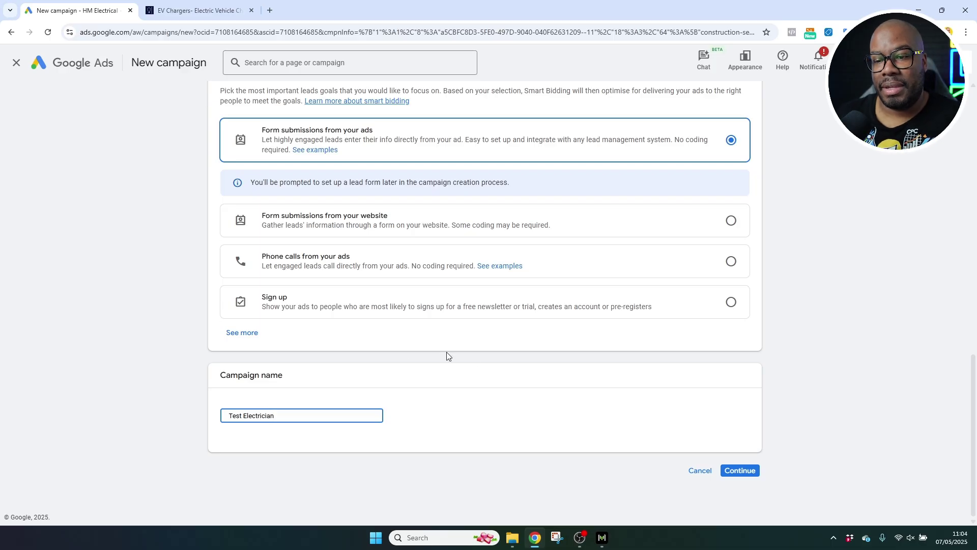
click(472, 357)
click(757, 468)
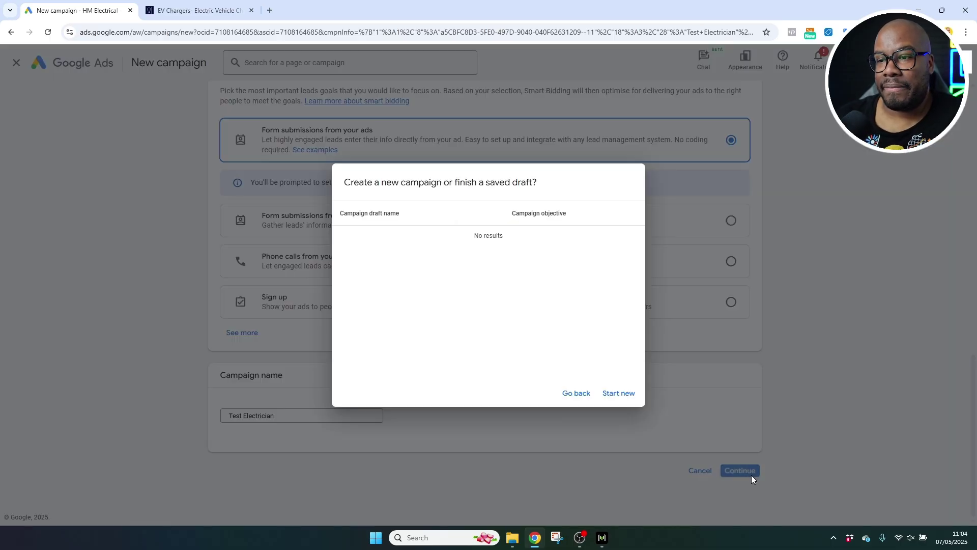
click(606, 393)
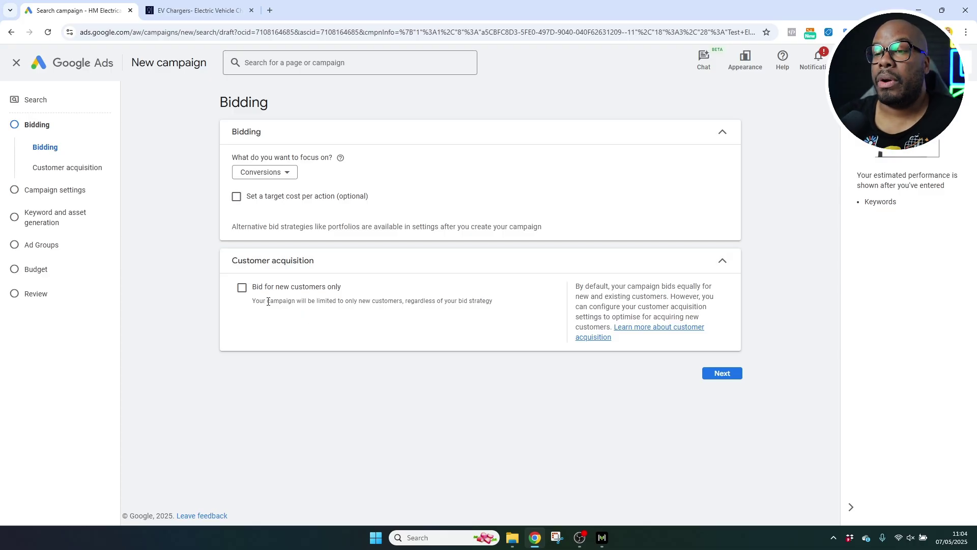
Step: Accept the Conversions bidding focus and include the city of London, England, United Kingdom as the campaign's target location
click(720, 372)
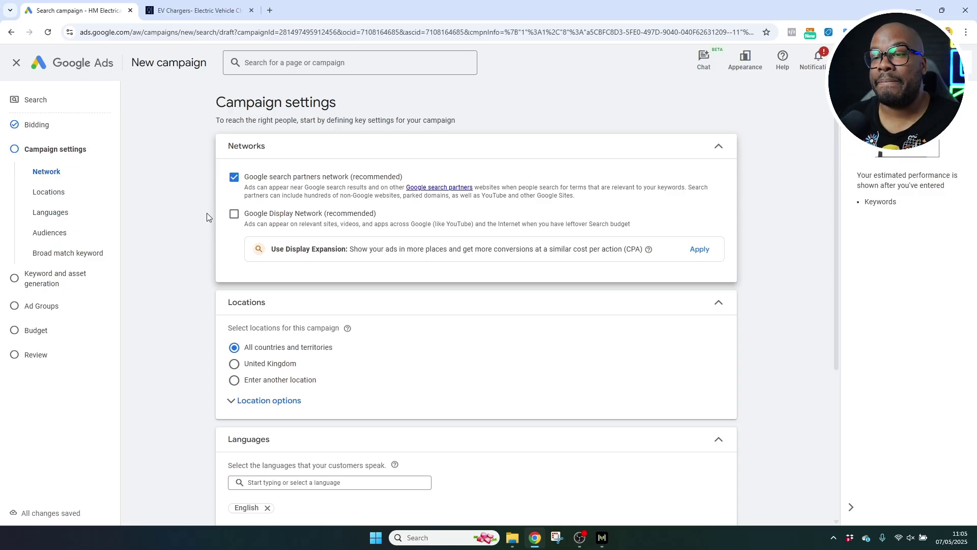
scroll(229, 198, down, 1)
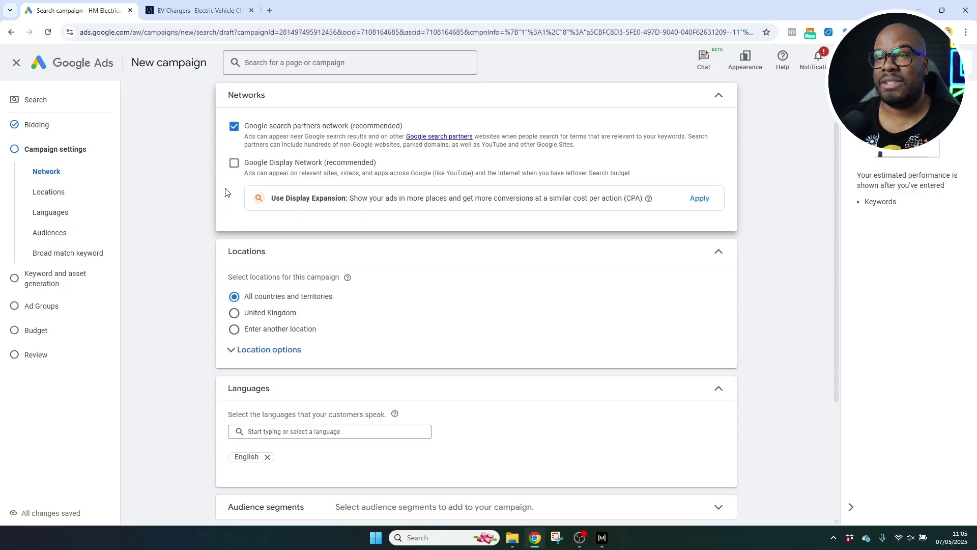
scroll(173, 295, down, 2)
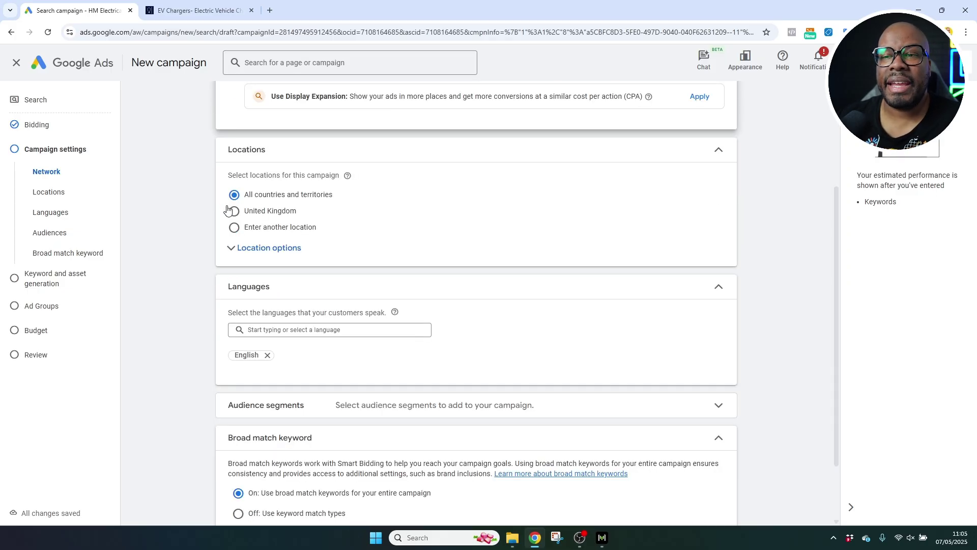
click(272, 250)
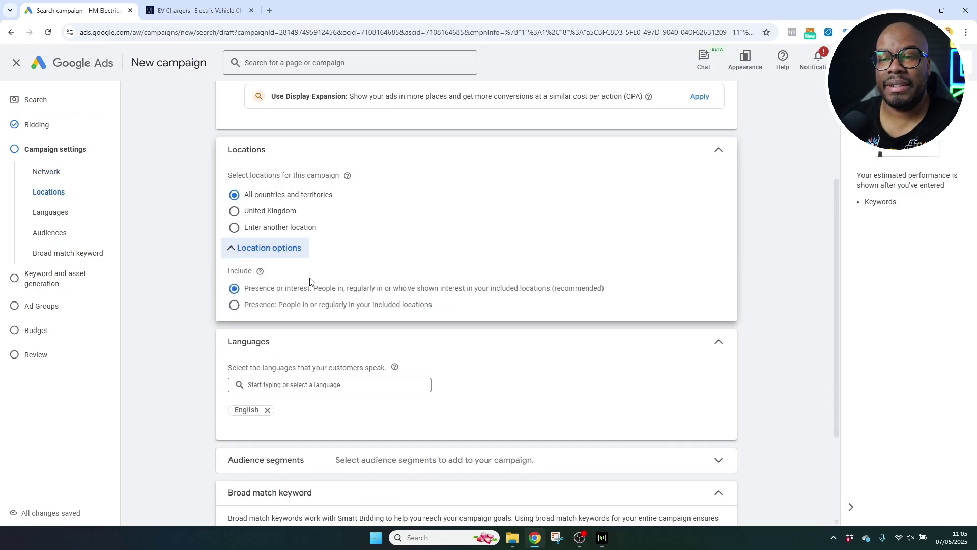
click(266, 228)
click(341, 253)
text(london)
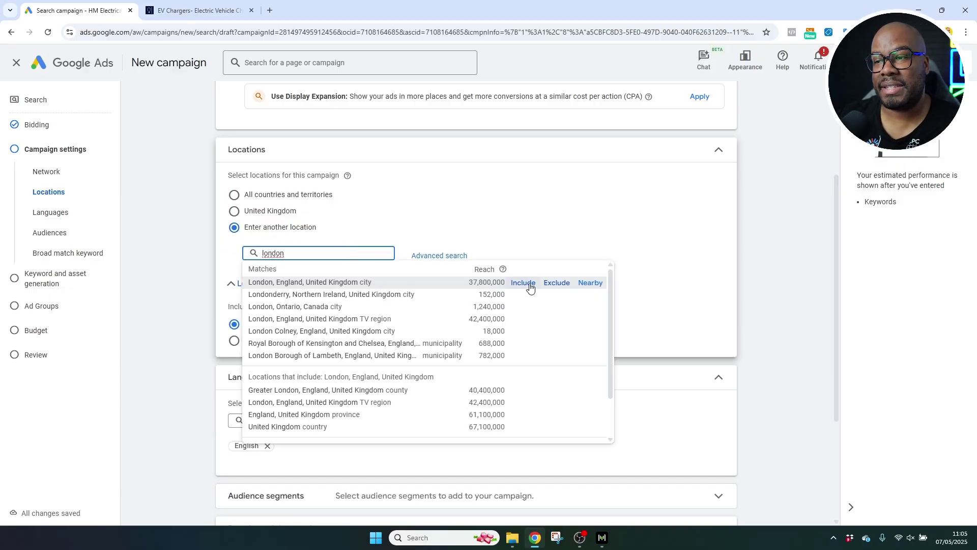
click(528, 284)
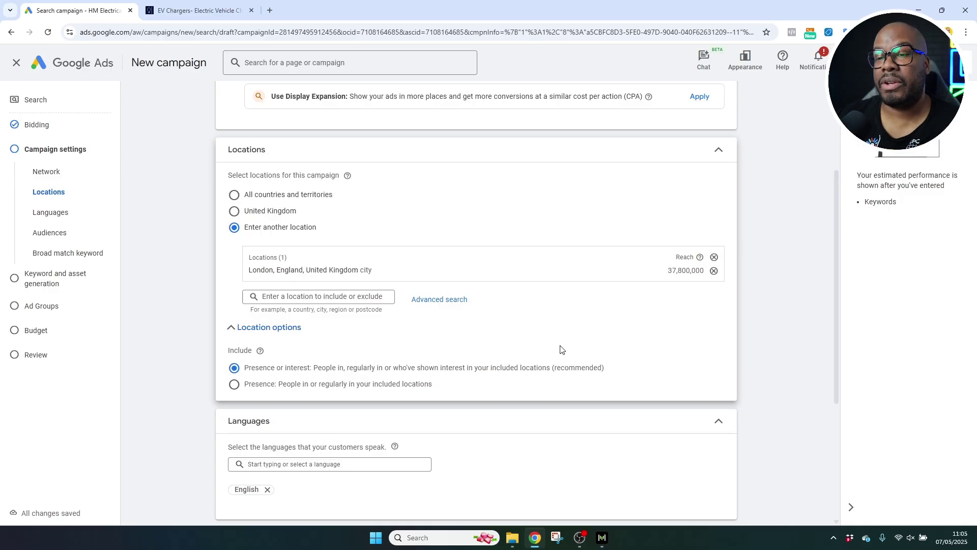
Step: Limit location targeting to "Presence: People in or regularly in your included locations" and proceed to keyword and asset generation
scroll(561, 349, down, 1)
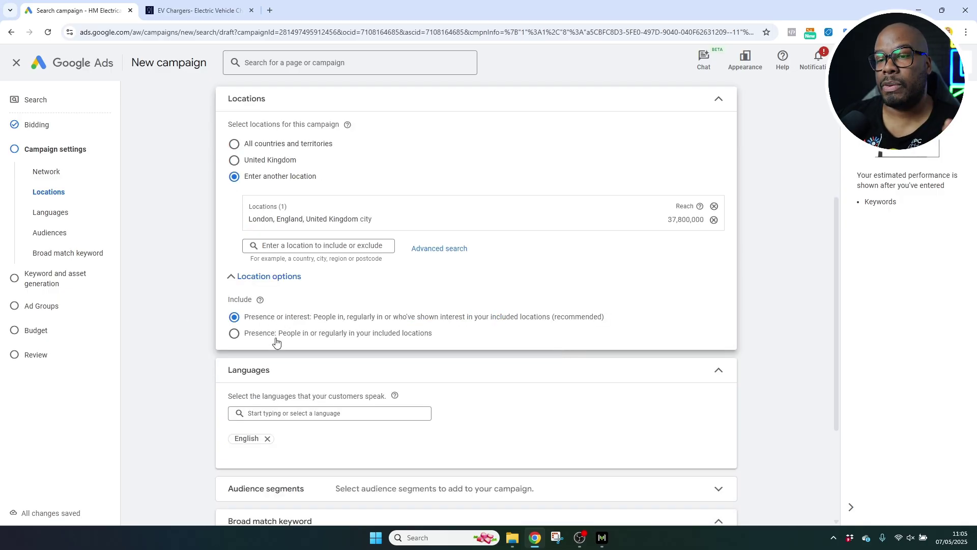
click(372, 334)
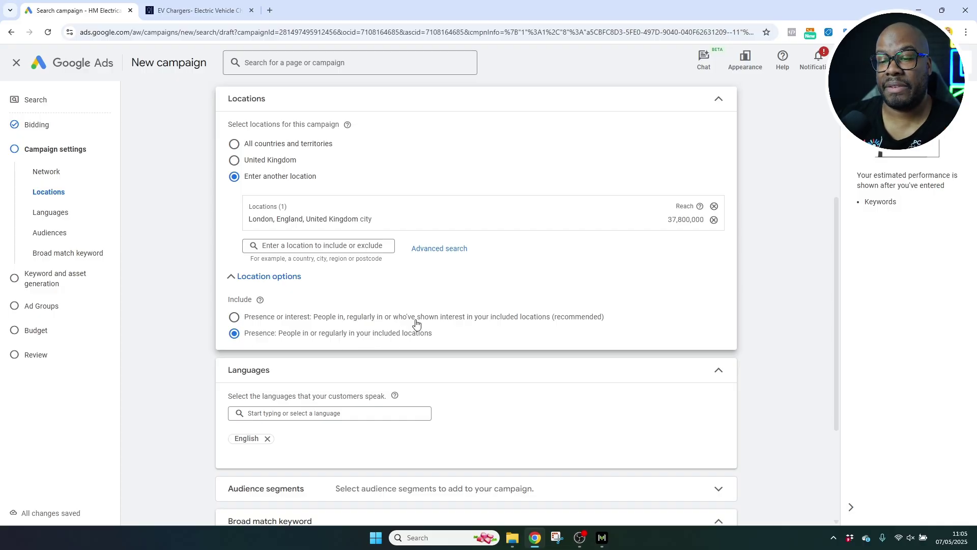
scroll(414, 326, down, 3)
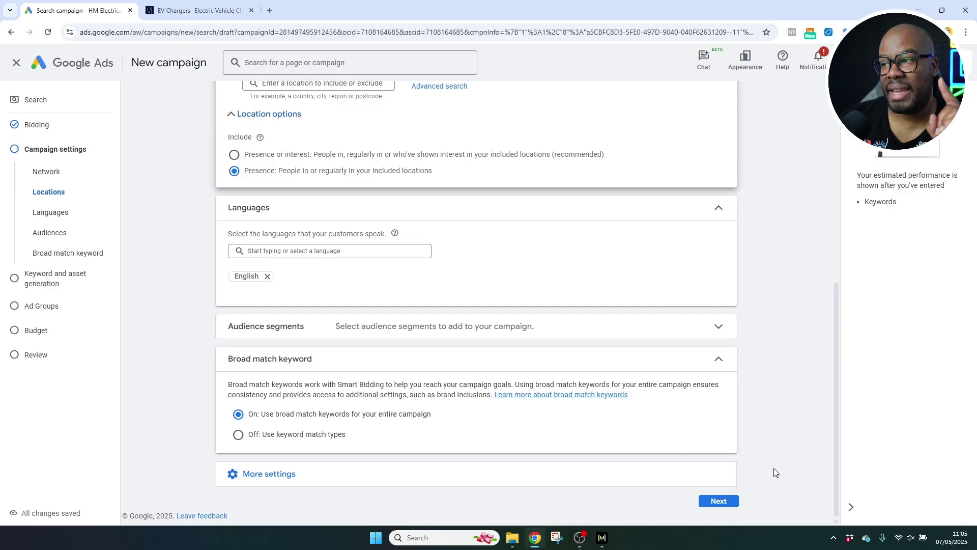
click(718, 502)
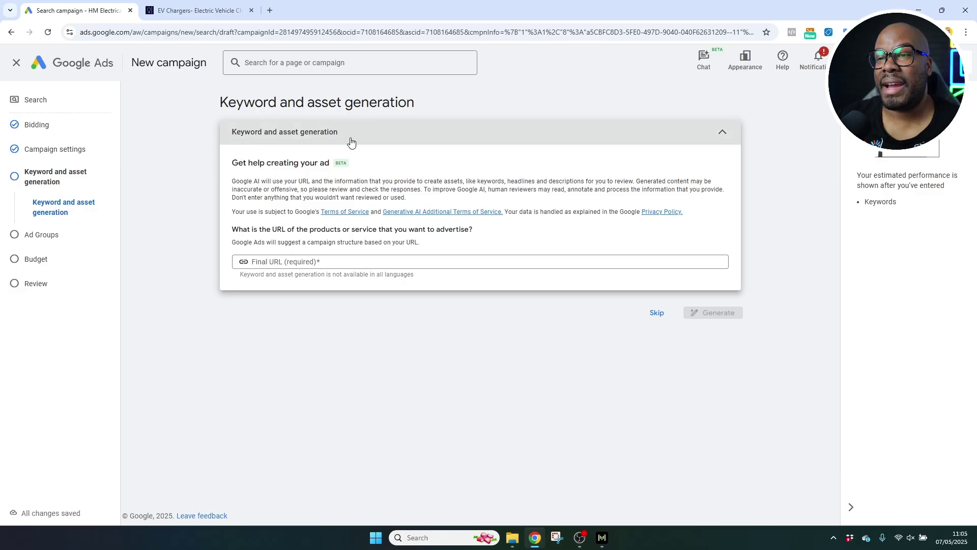
Step: Copy the address of HM Electrical's EV charger installation page and enter it as the campaign's final URL
click(222, 10)
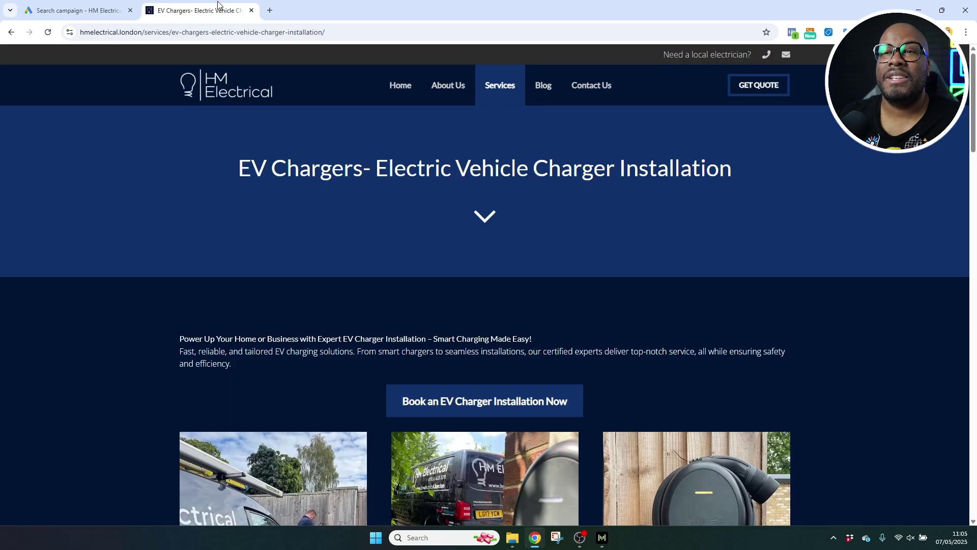
click(235, 33)
key(ctrl+c)
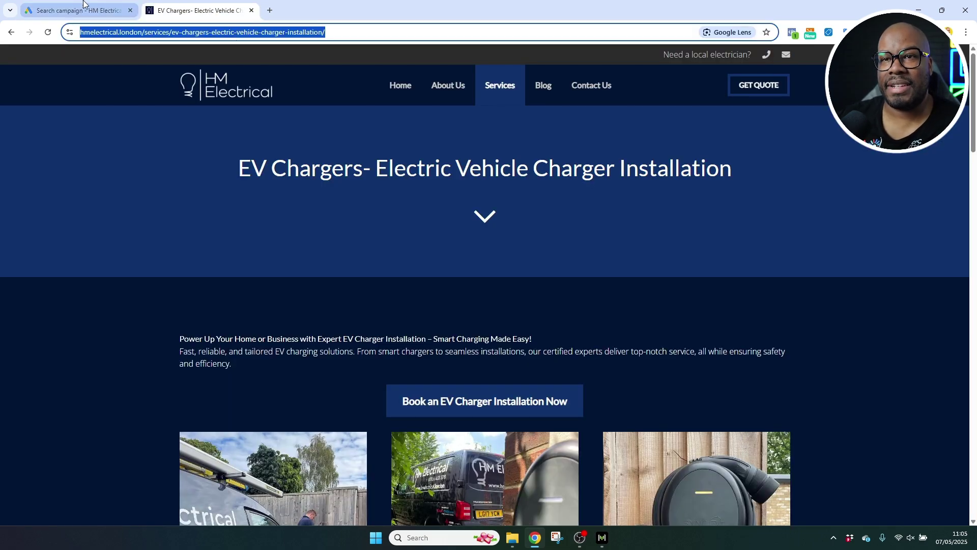
click(105, 11)
key(ctrl+v)
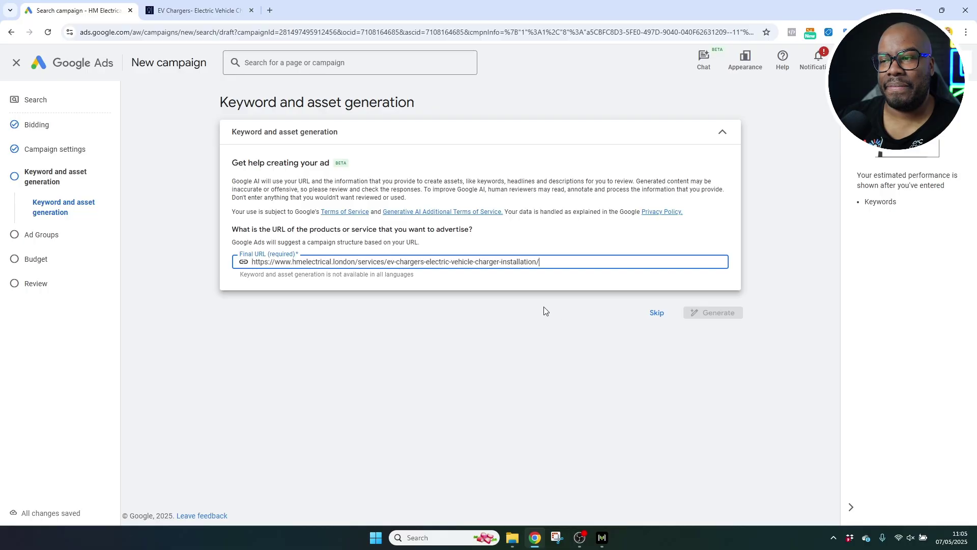
click(572, 314)
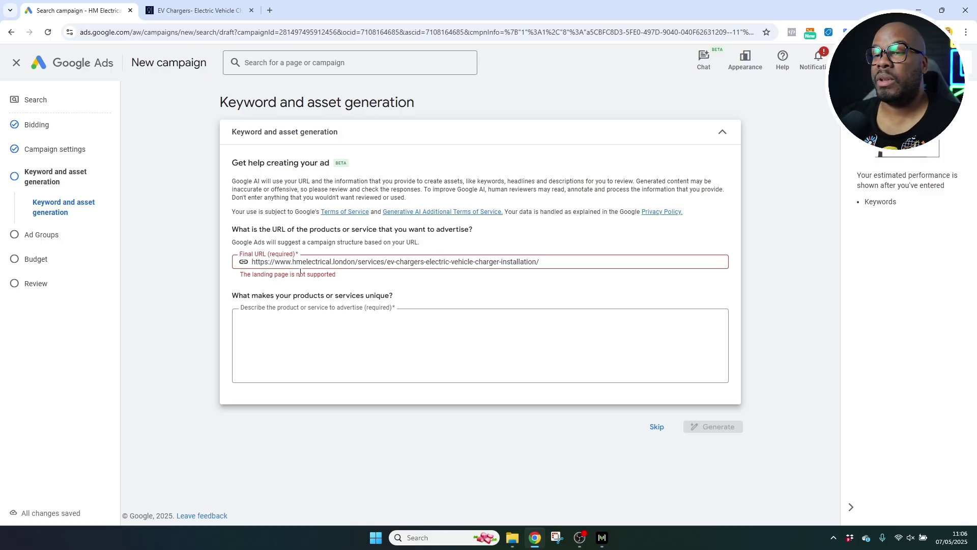
click(233, 275)
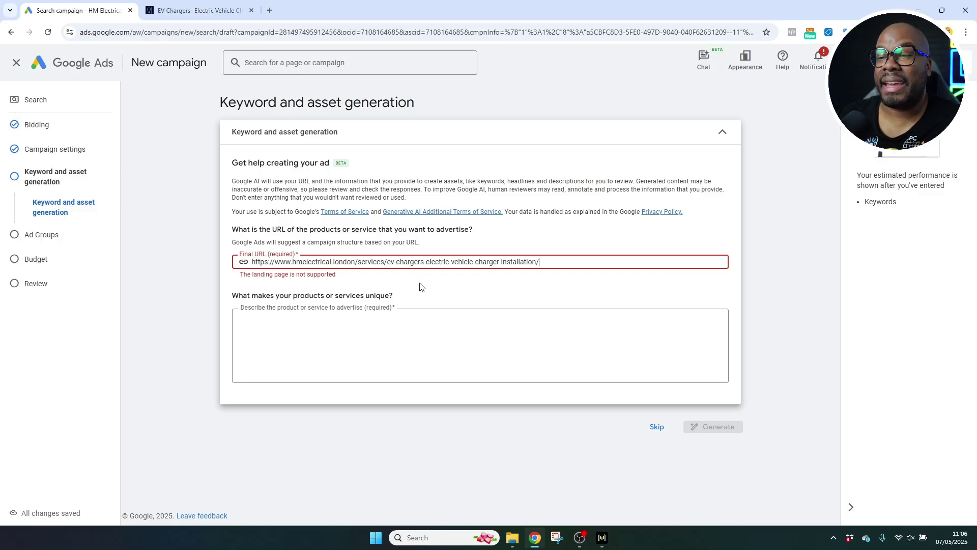
drag(360, 261, 556, 255)
key(BackSpace)
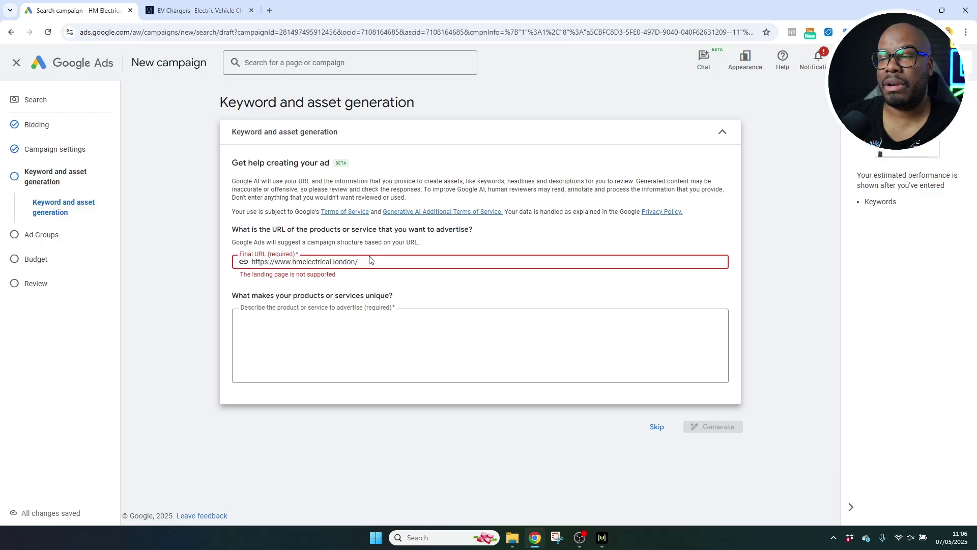
Step: Copy the heading "Over 17 Years' Experience" from the HM Electrical home page into the product or service description
click(382, 363)
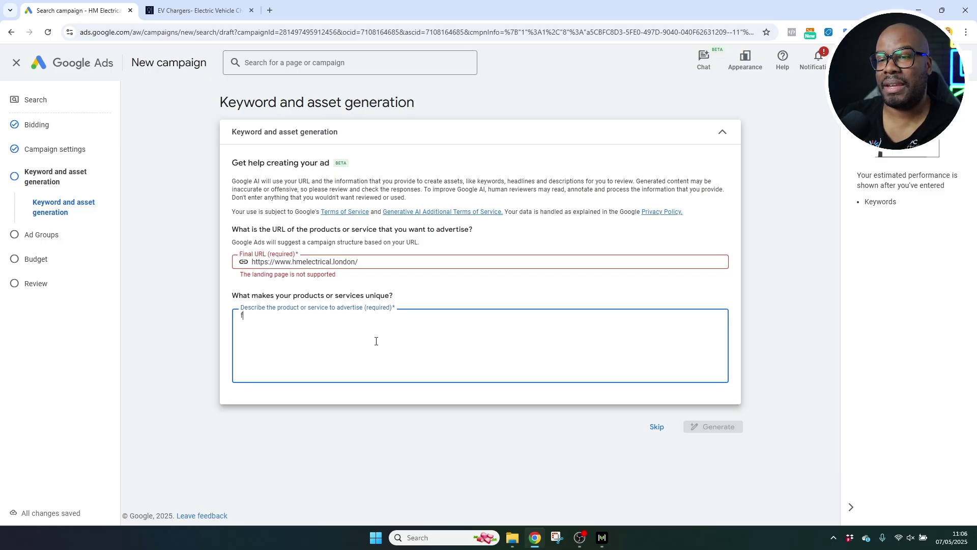
text(f)
key(BackSpace)
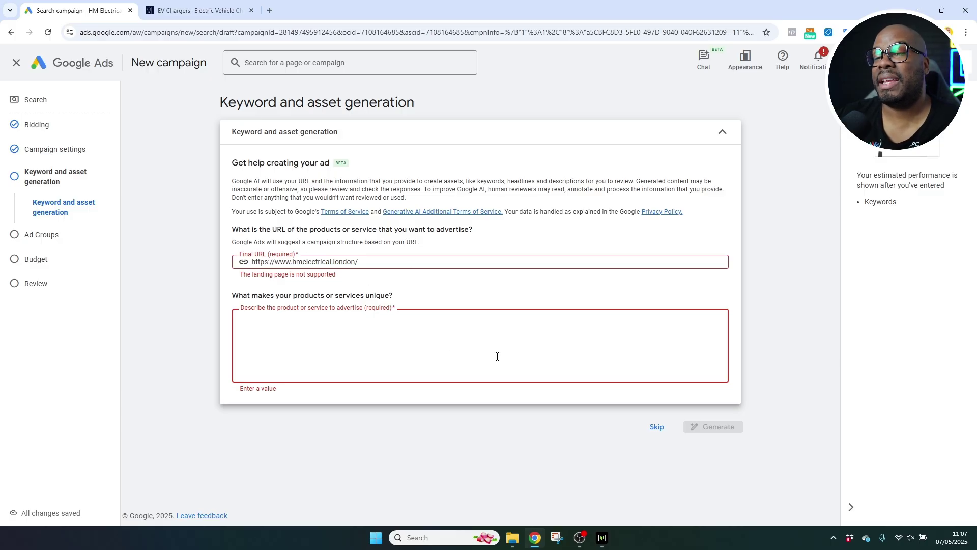
click(194, 10)
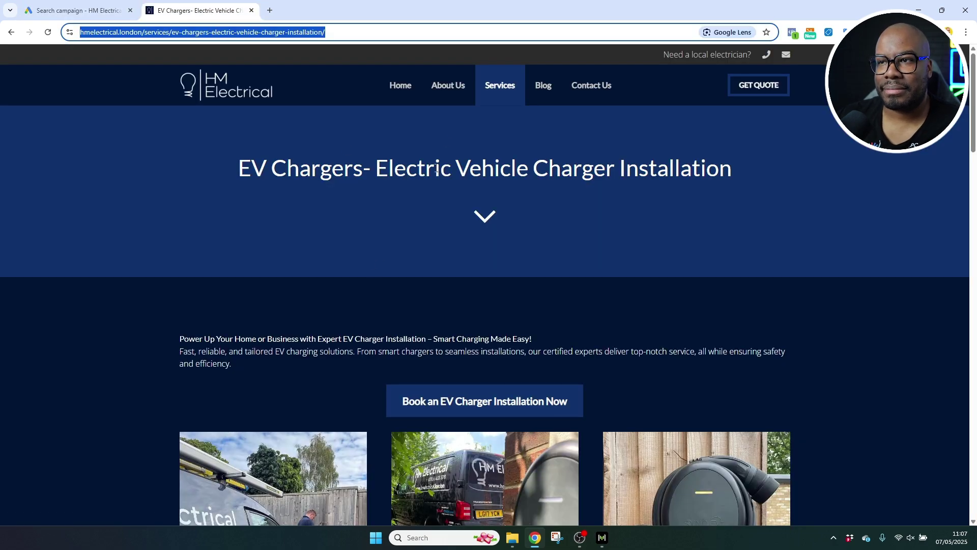
click(404, 84)
scroll(376, 295, down, 10)
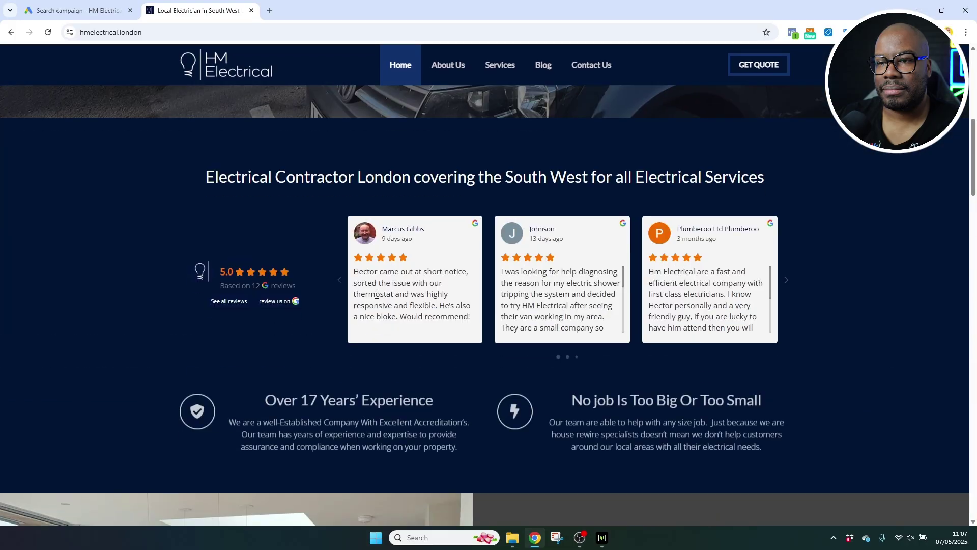
drag(264, 190, 443, 183)
key(ctrl+c)
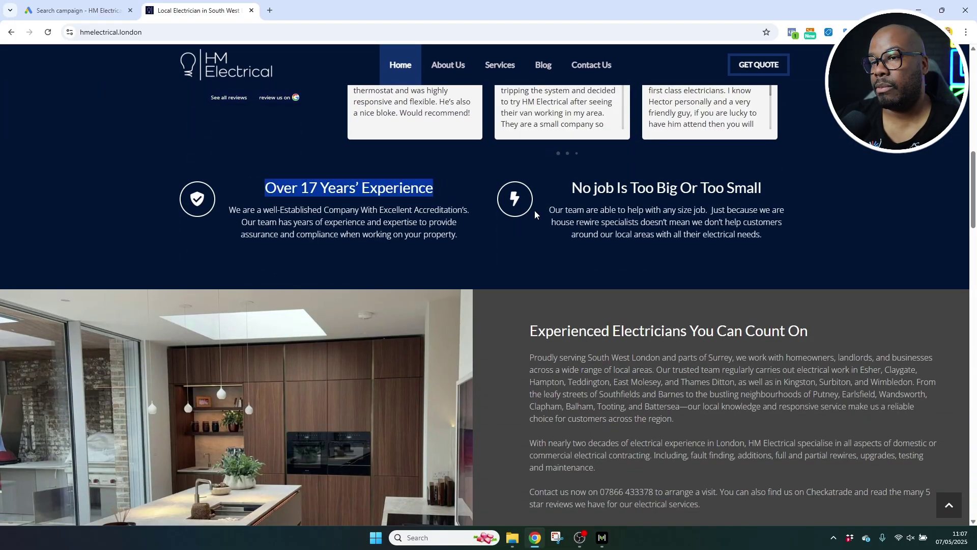
click(51, 10)
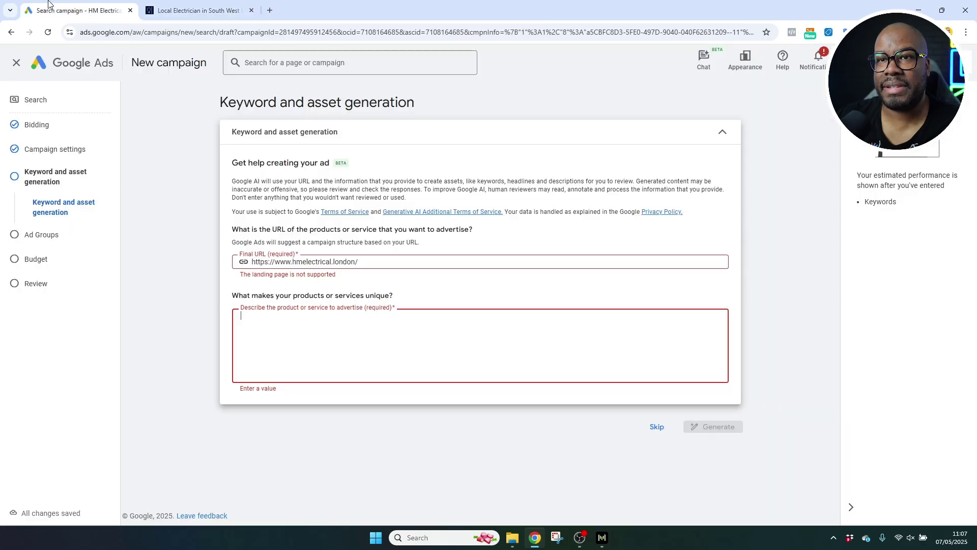
key(ctrl+v)
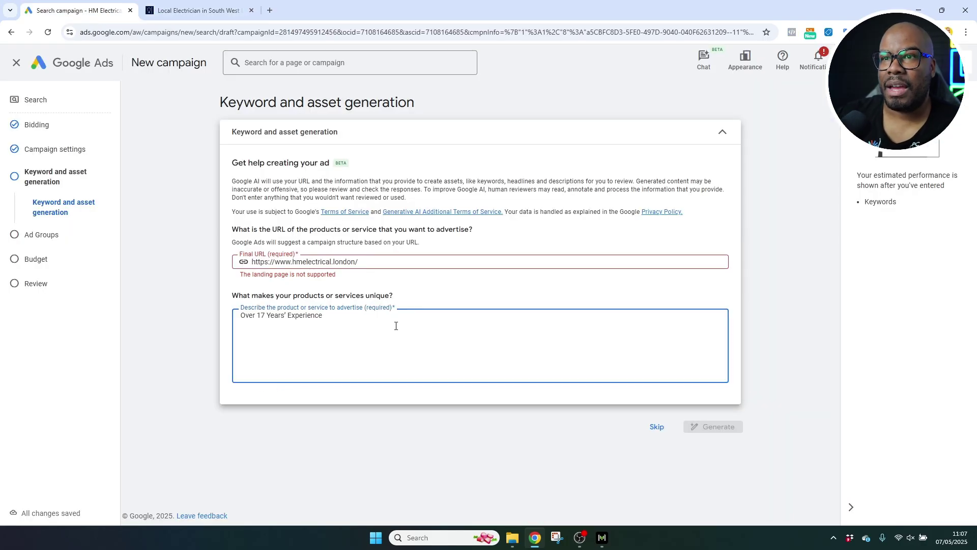
Step: Copy the heading "No job Is Too Big Or Too Small" from the HM Electrical home page into the product or service description
click(196, 10)
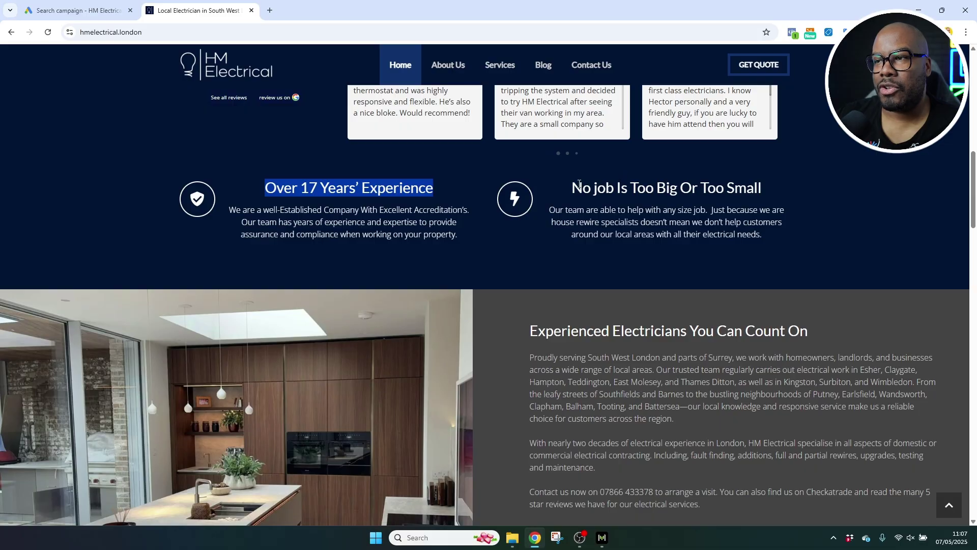
drag(579, 184, 829, 193)
key(ctrl+c)
click(61, 10)
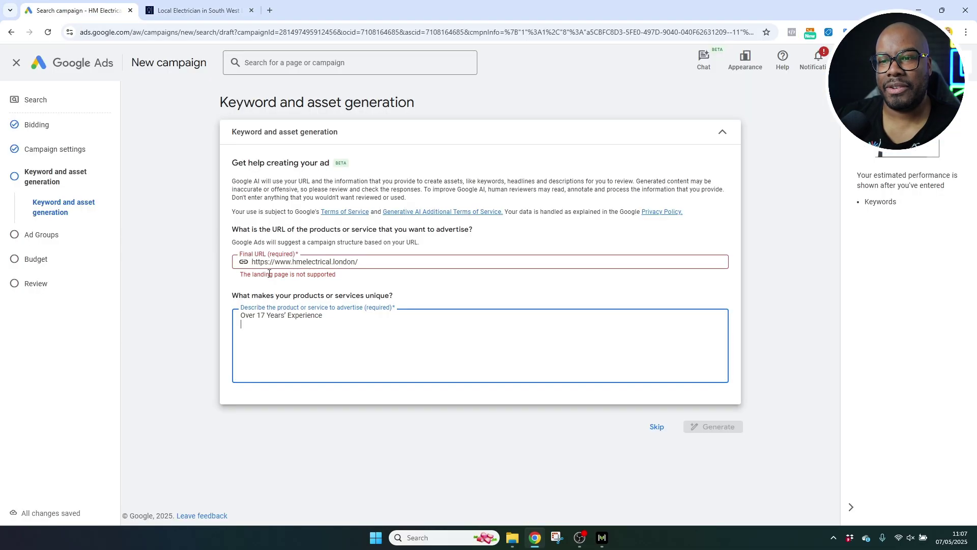
key(ctrl+v)
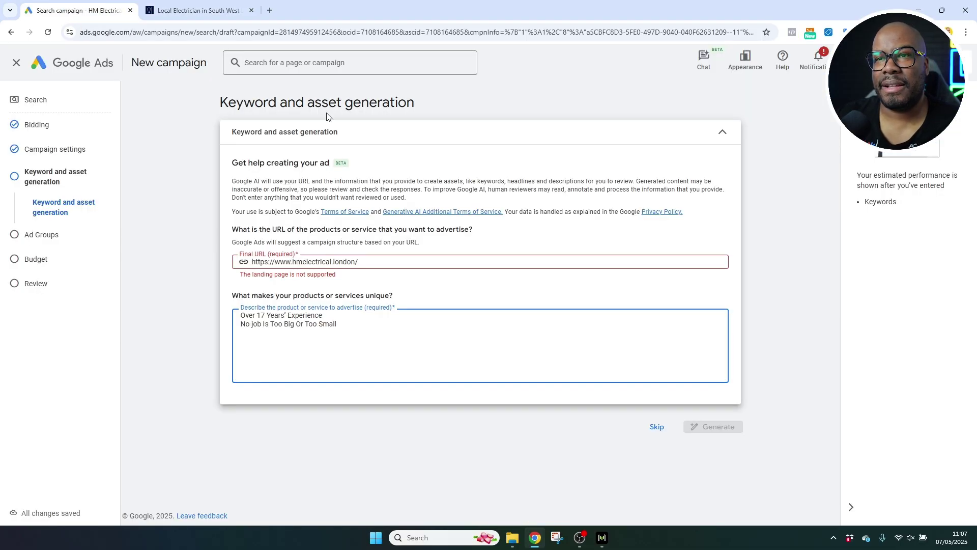
Step: Add the HM Electrical home page heading "Electrical Contractors You Can Trust" as a new line in the product or service description
click(209, 10)
scroll(501, 289, down, 7)
scroll(546, 289, down, 1)
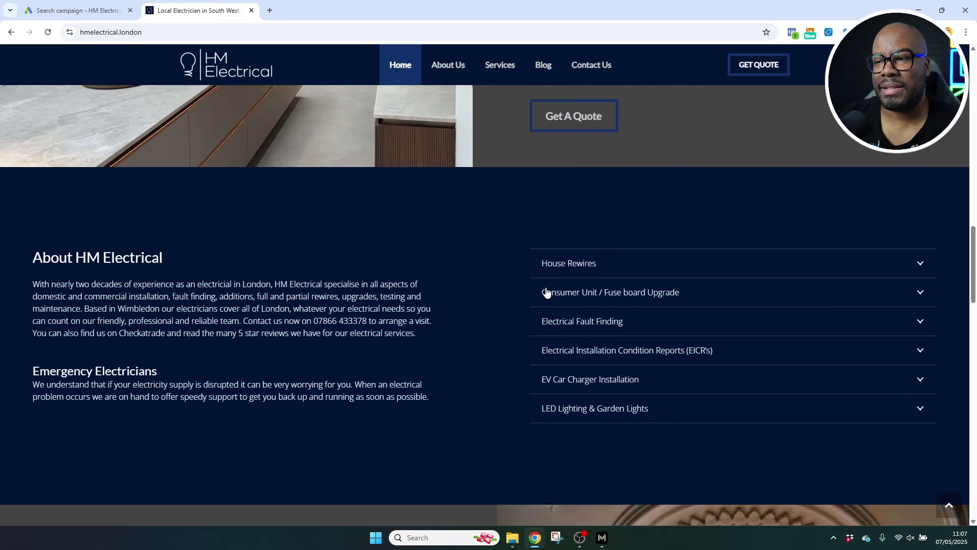
scroll(545, 288, up, 4)
scroll(436, 300, down, 10)
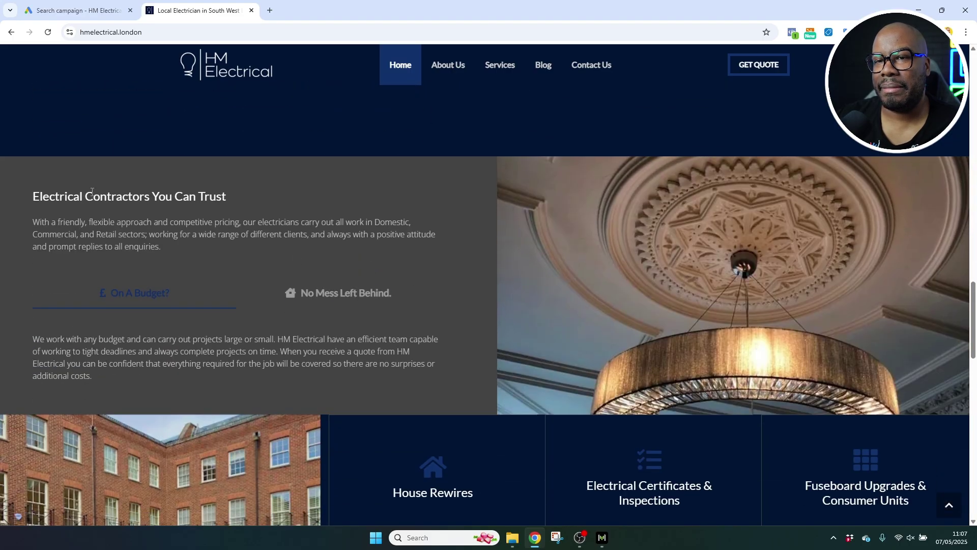
key(ctrl+shift+Tab)
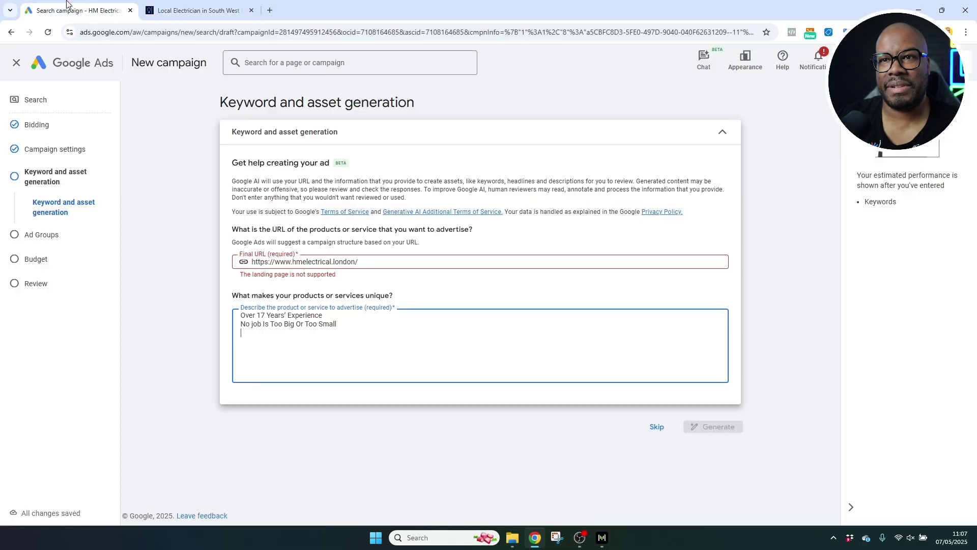
text(Electrical Contractors You Can Trust)
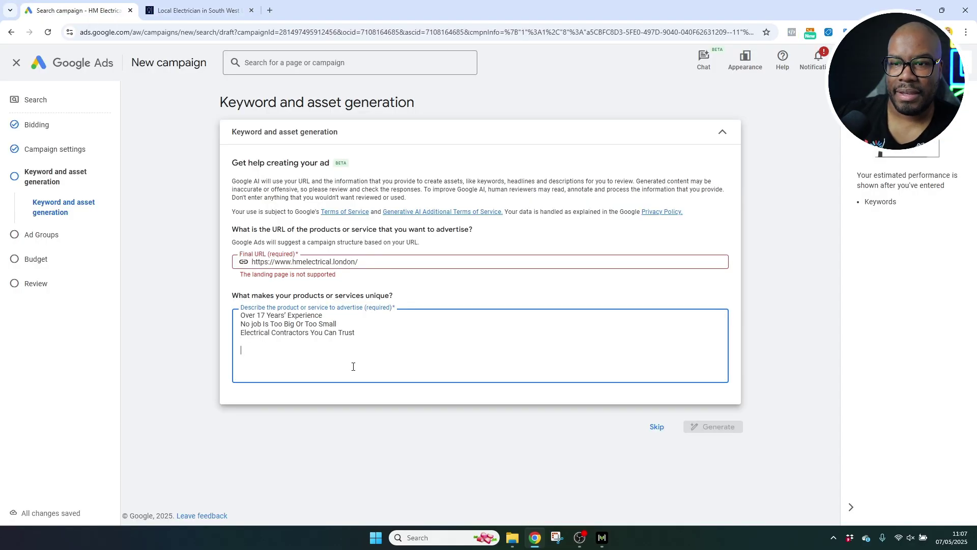
Step: Check the accreditations on the HM Electrical home page and add the line "NICEIC approved" to the product or service description
click(224, 8)
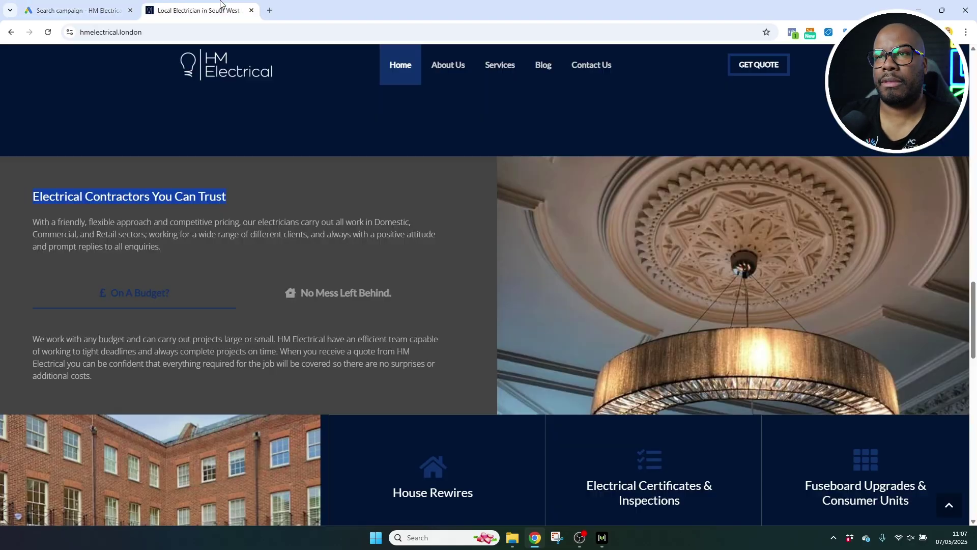
scroll(636, 356, down, 6)
scroll(552, 401, down, 7)
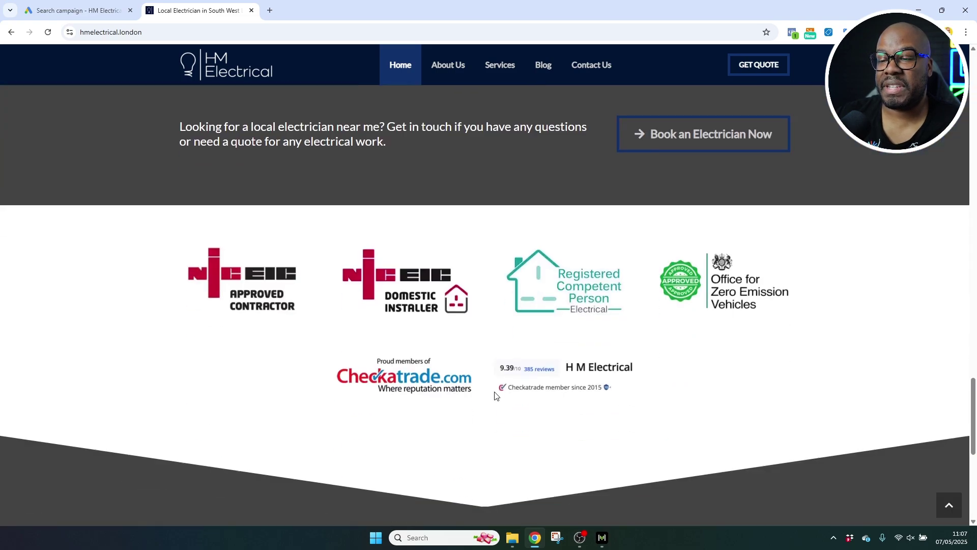
scroll(496, 396, up, 2)
scroll(496, 395, down, 4)
scroll(493, 391, up, 3)
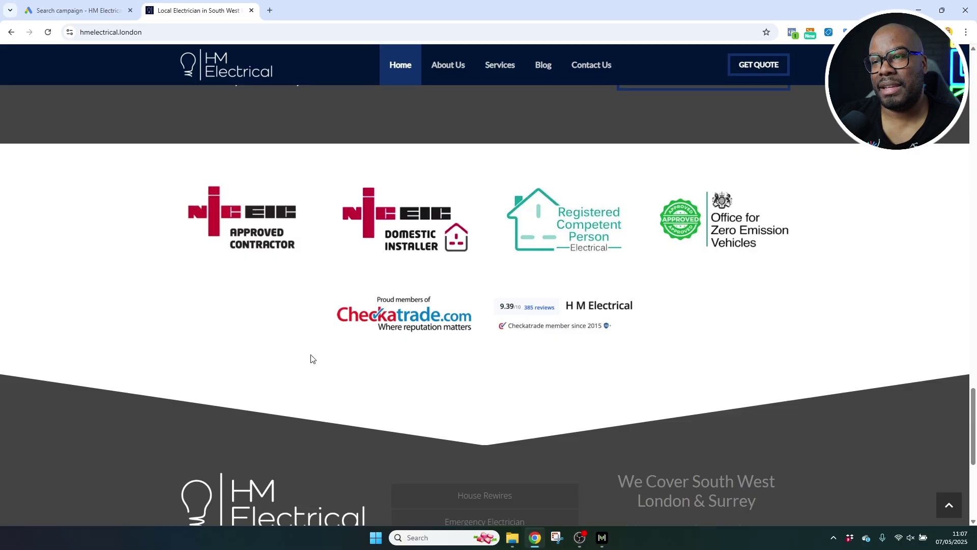
key(ctrl+shift+Tab)
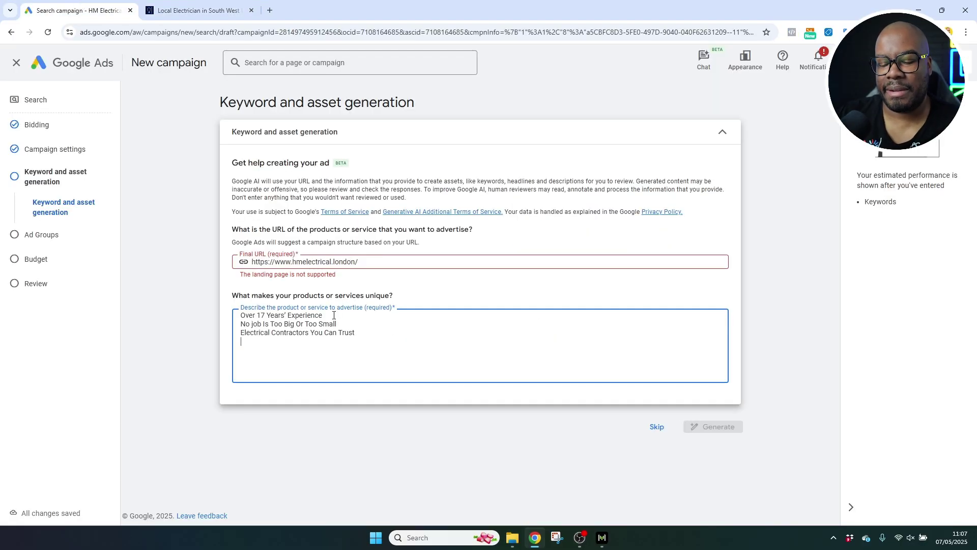
text(N)
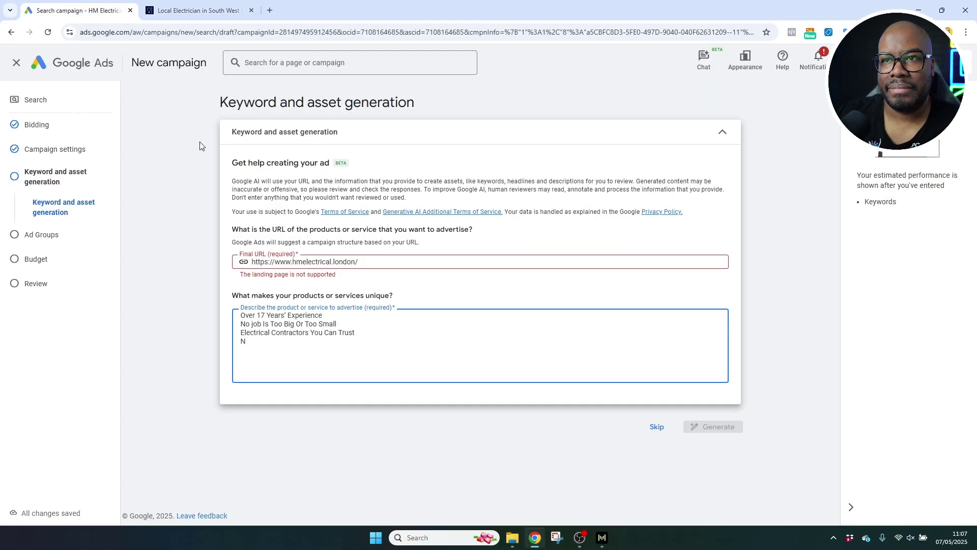
click(199, 10)
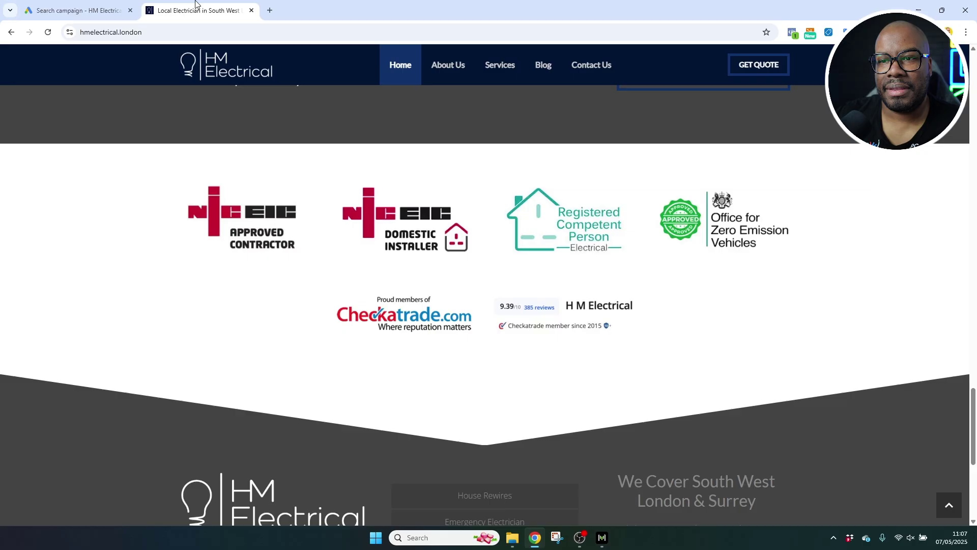
click(80, 6)
text(ICI)
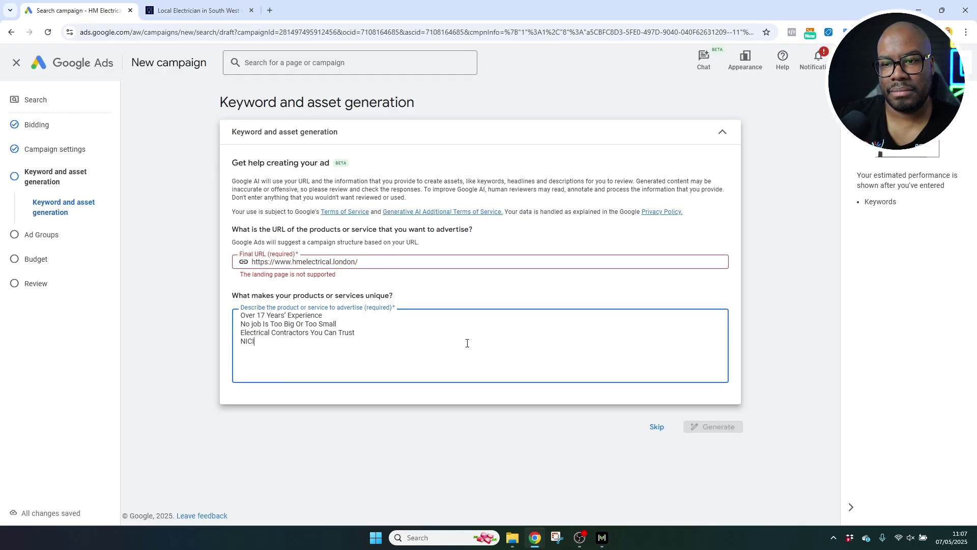
key(BackSpace)
text(EIC apr)
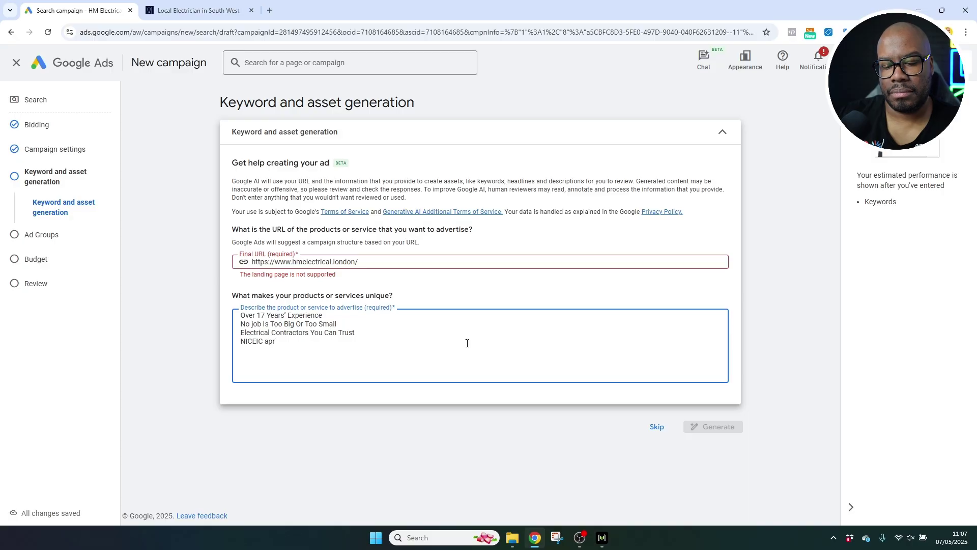
key(BackSpace)
text(proved)
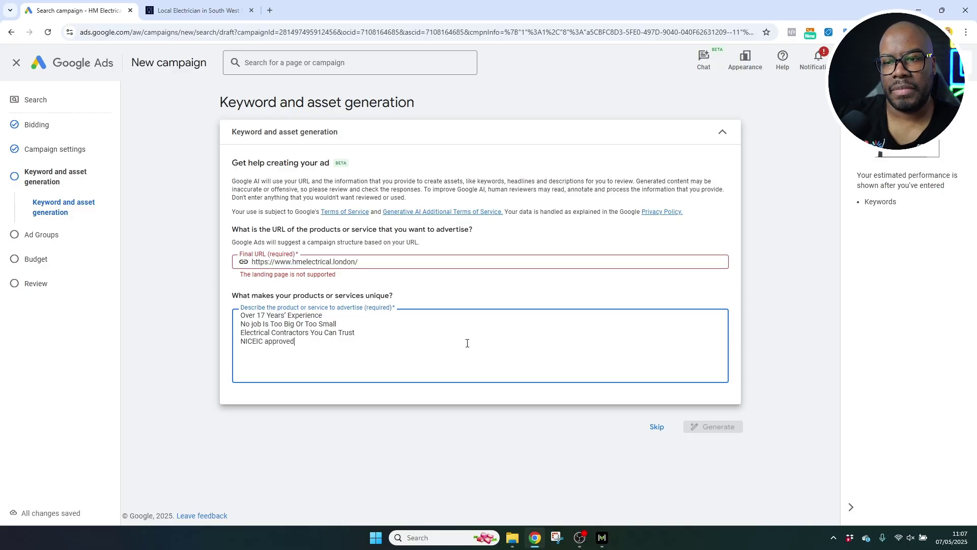
Step: Remove the trailing slash from the HM Electrical final URL
click(555, 263)
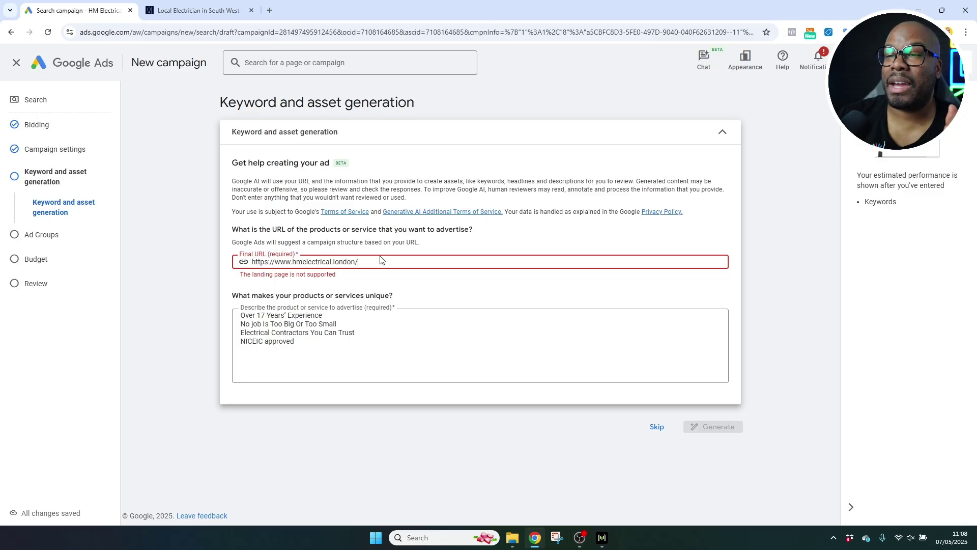
double_click(341, 163)
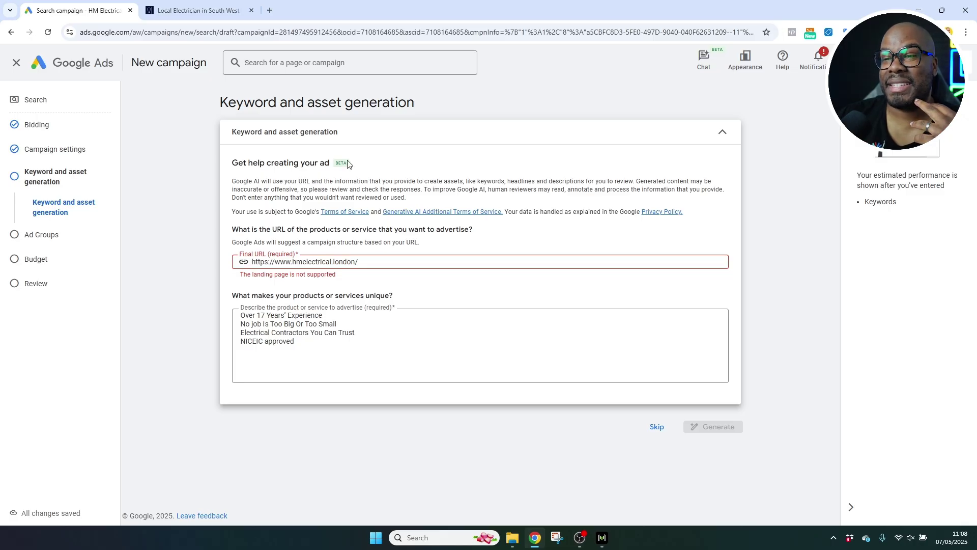
click(379, 172)
click(400, 260)
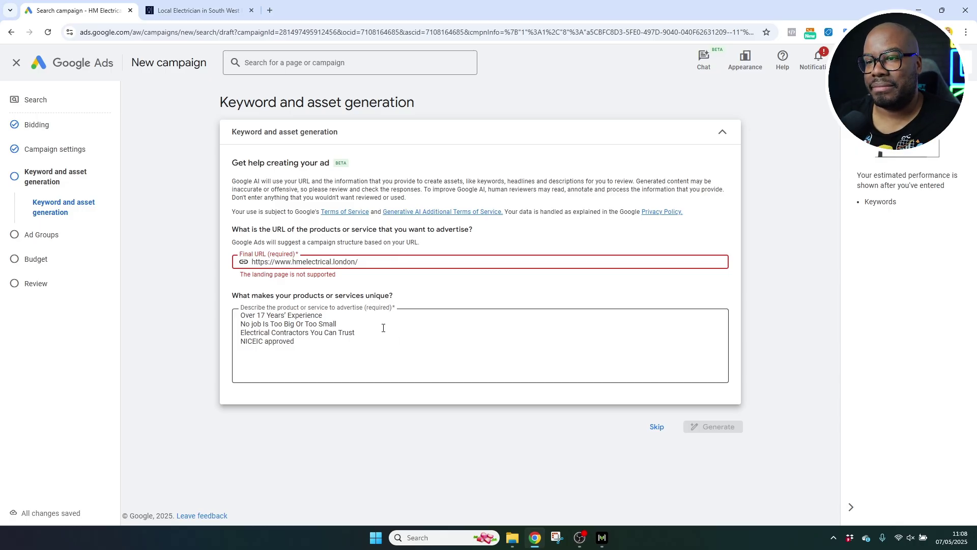
click(383, 324)
click(397, 261)
key(BackSpace)
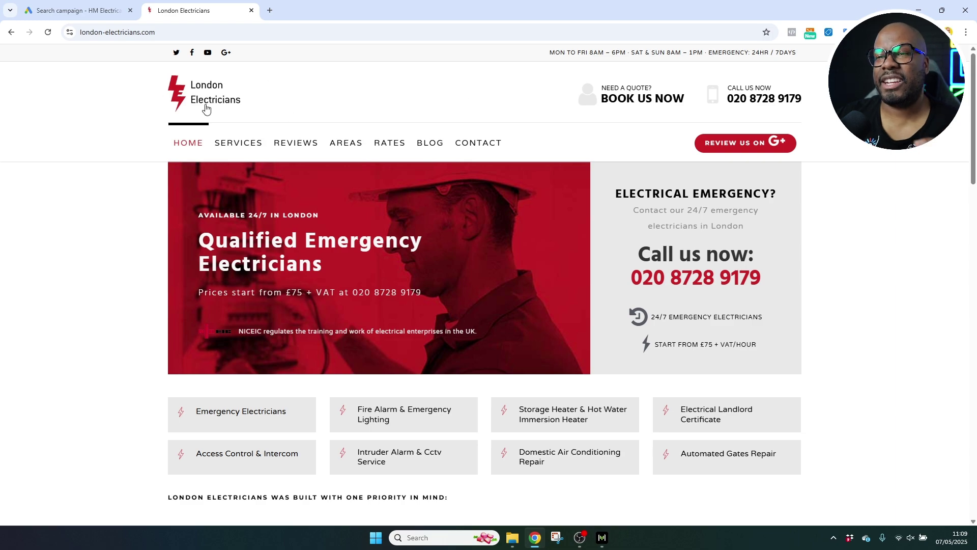
click(213, 34)
key(ctrl+c)
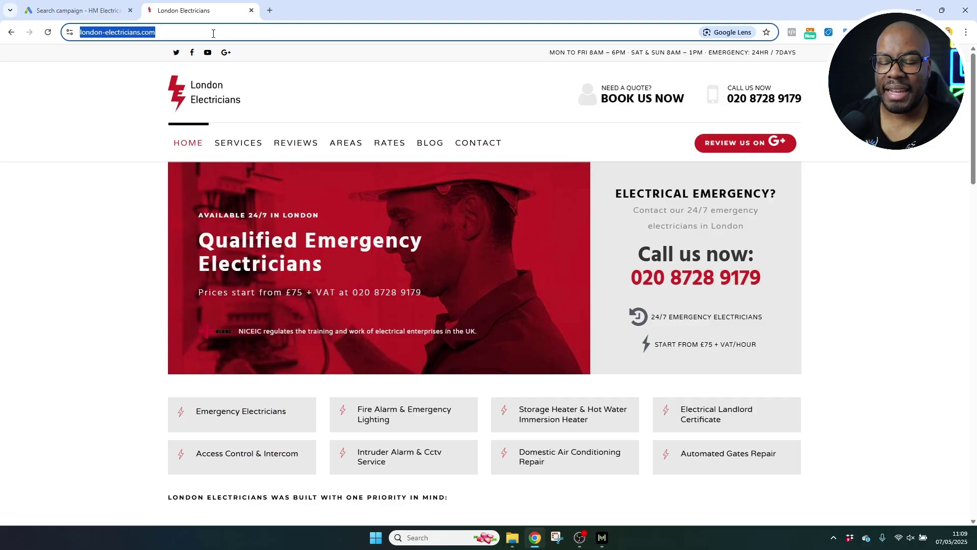
click(76, 10)
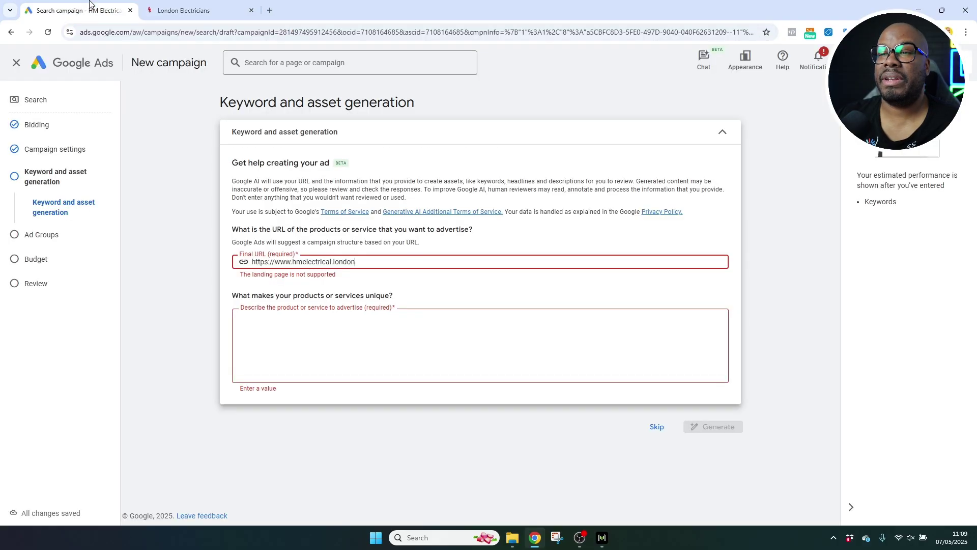
triple_click(386, 261)
key(ctrl+v)
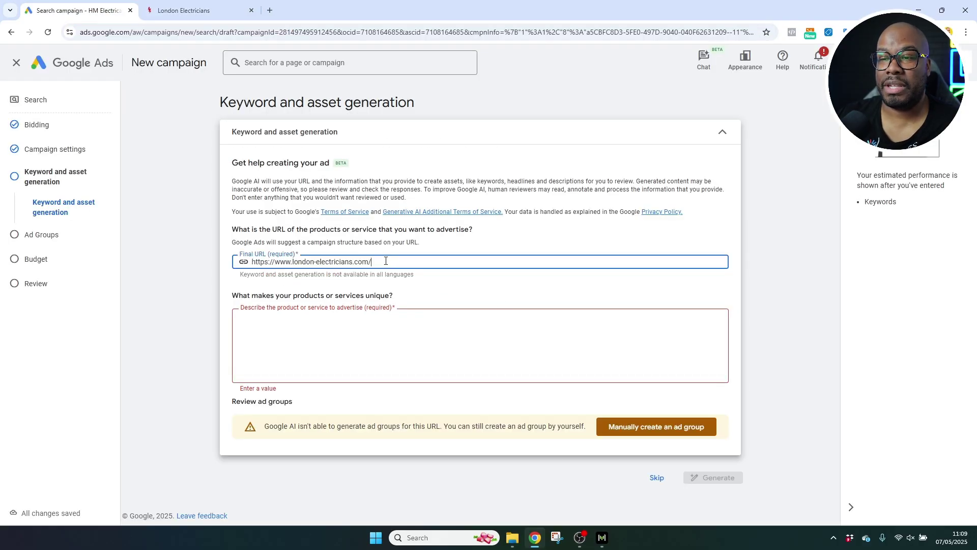
click(524, 248)
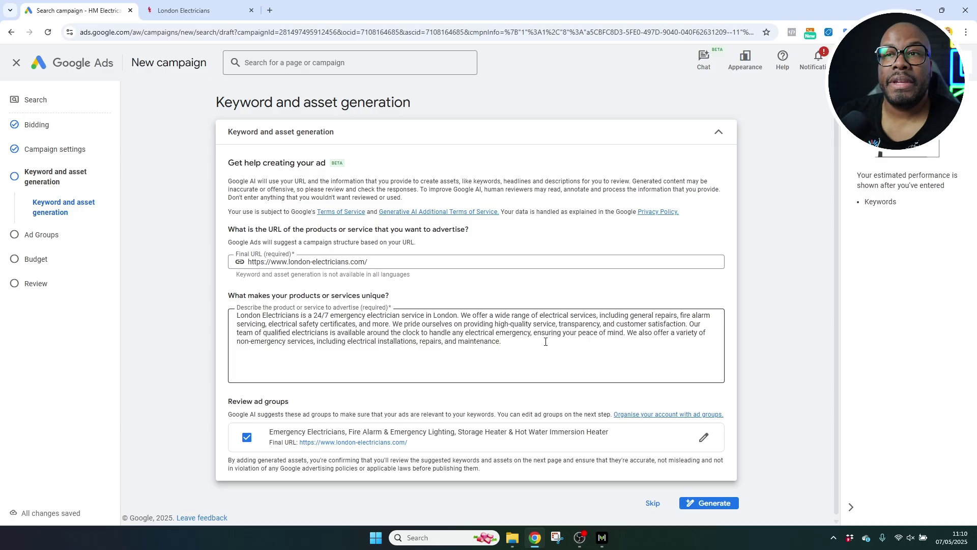
Step: Inspect the editable name and final URL of the suggested ad group, and close its editor without making changes
scroll(412, 361, down, 1)
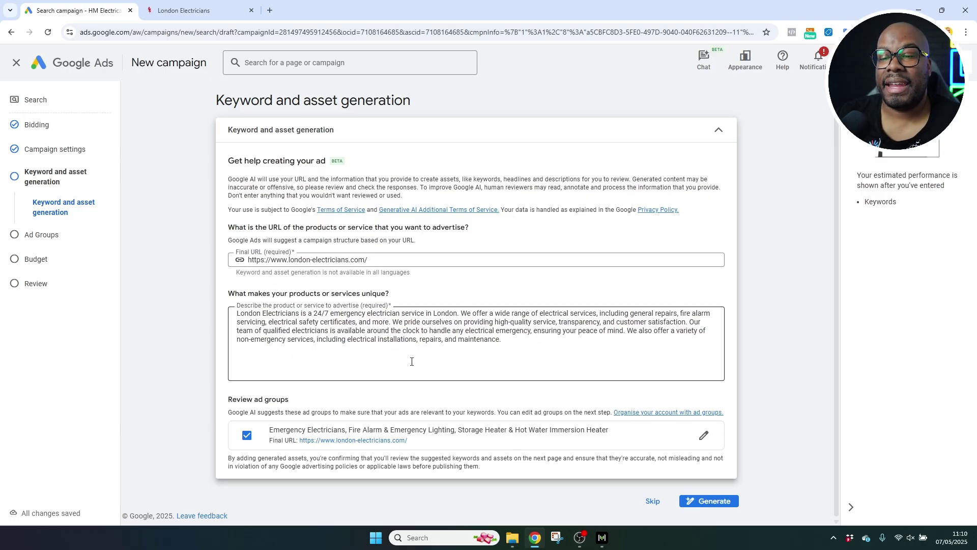
click(703, 435)
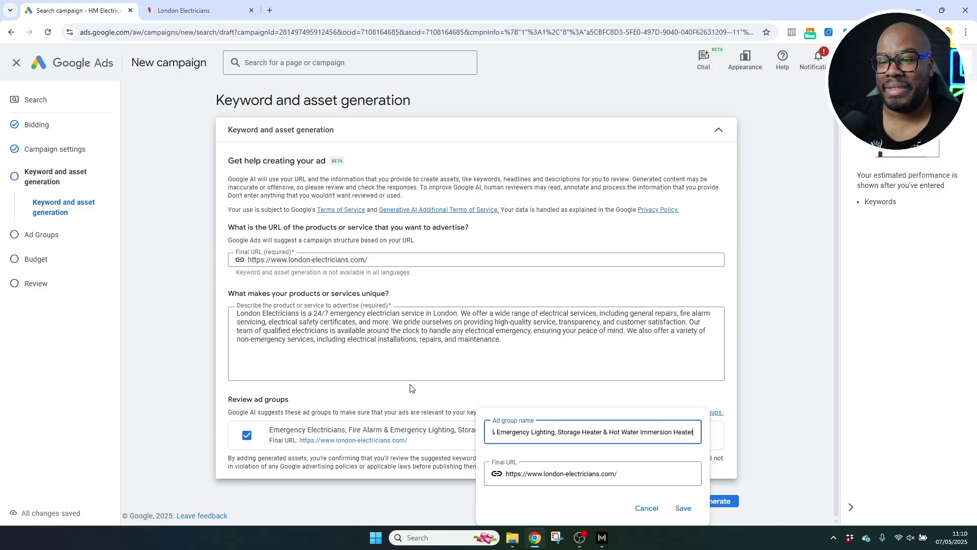
click(409, 367)
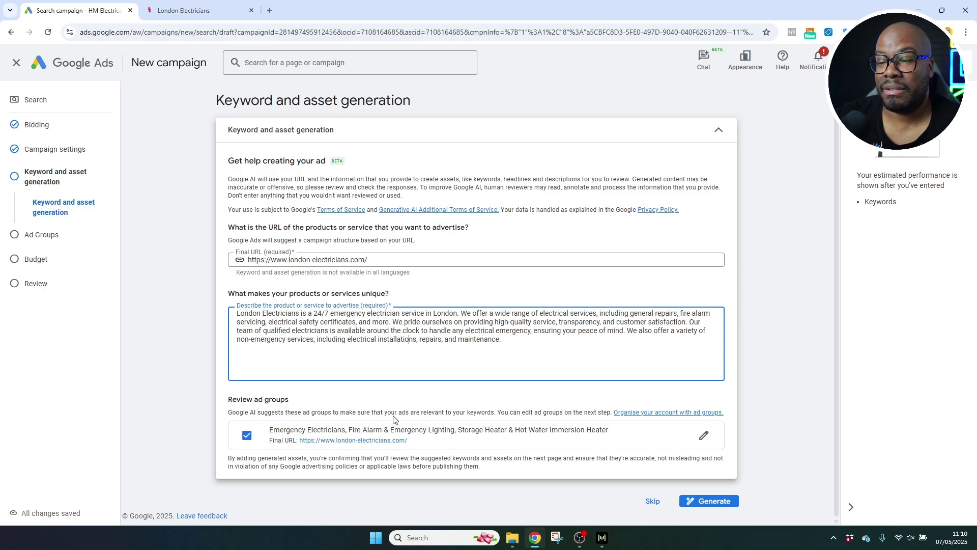
Step: Examine the services offered on the London Electricians Services page and compare them with the suggested ad group
click(213, 10)
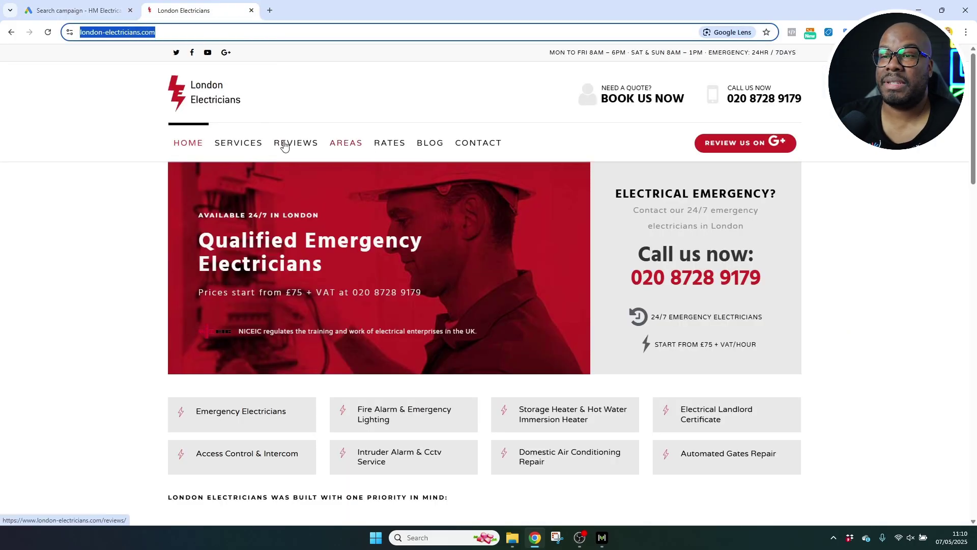
click(235, 148)
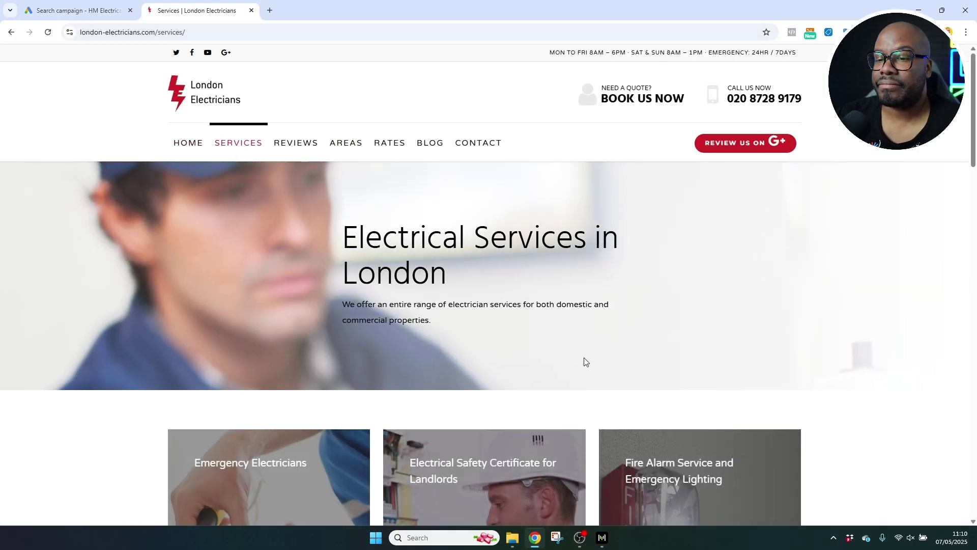
scroll(268, 201, down, 8)
scroll(328, 331, up, 4)
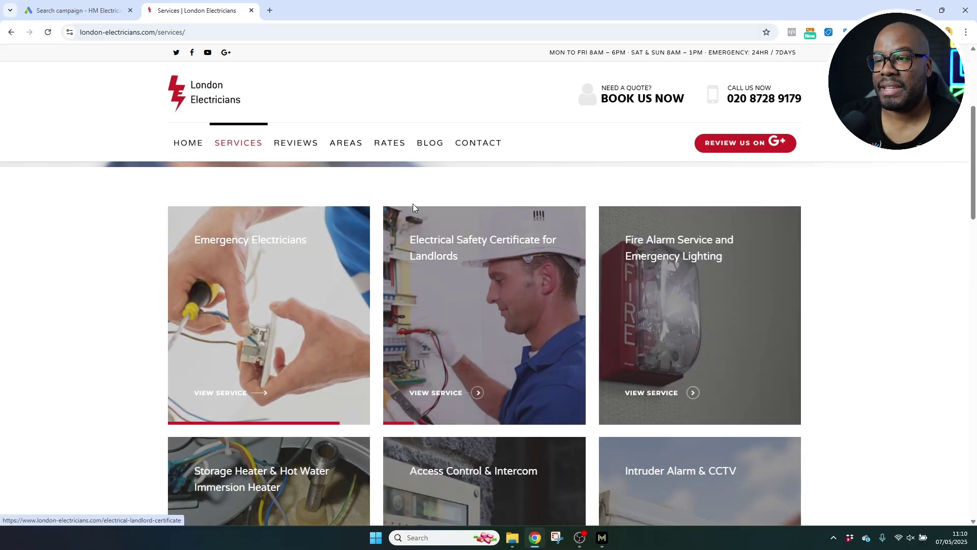
scroll(679, 221, down, 4)
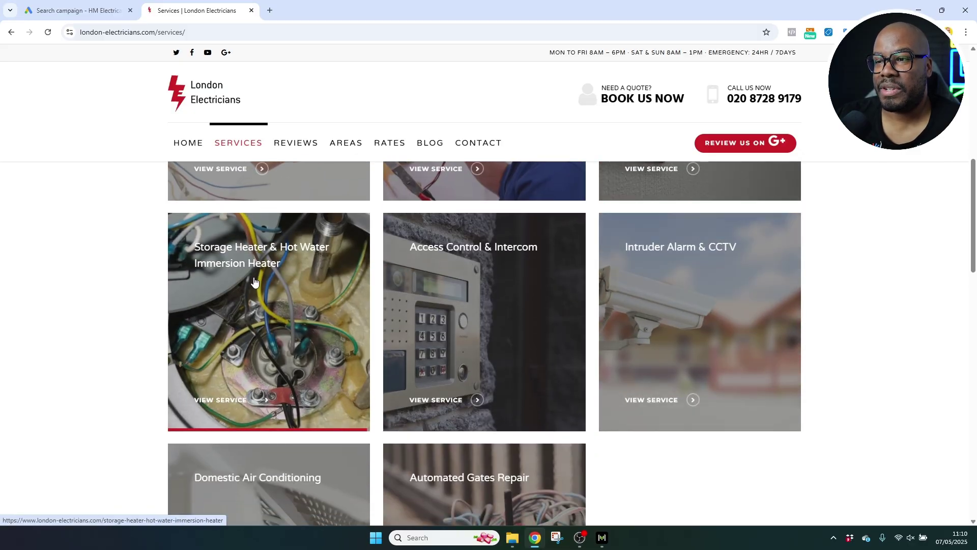
scroll(544, 279, down, 1)
scroll(547, 285, down, 5)
scroll(553, 303, up, 4)
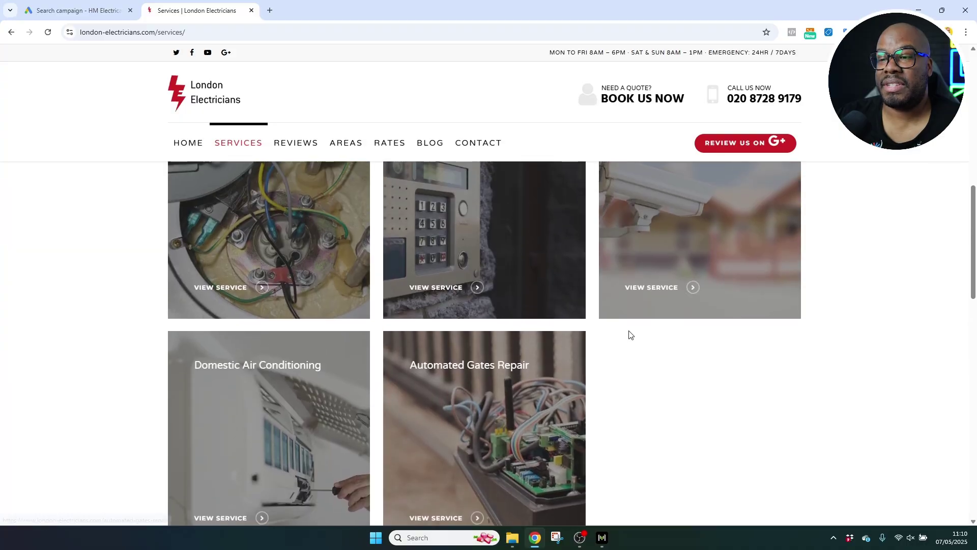
scroll(769, 414, up, 7)
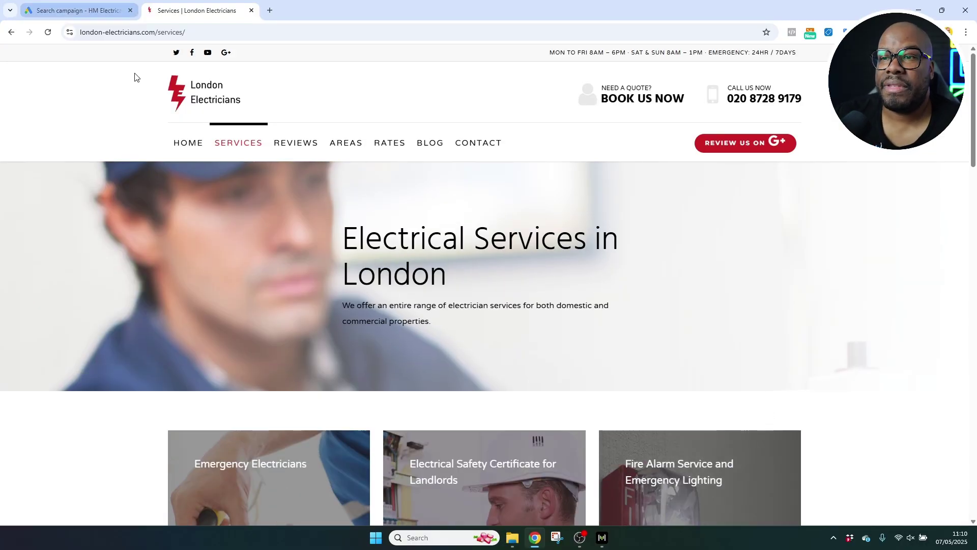
click(104, 11)
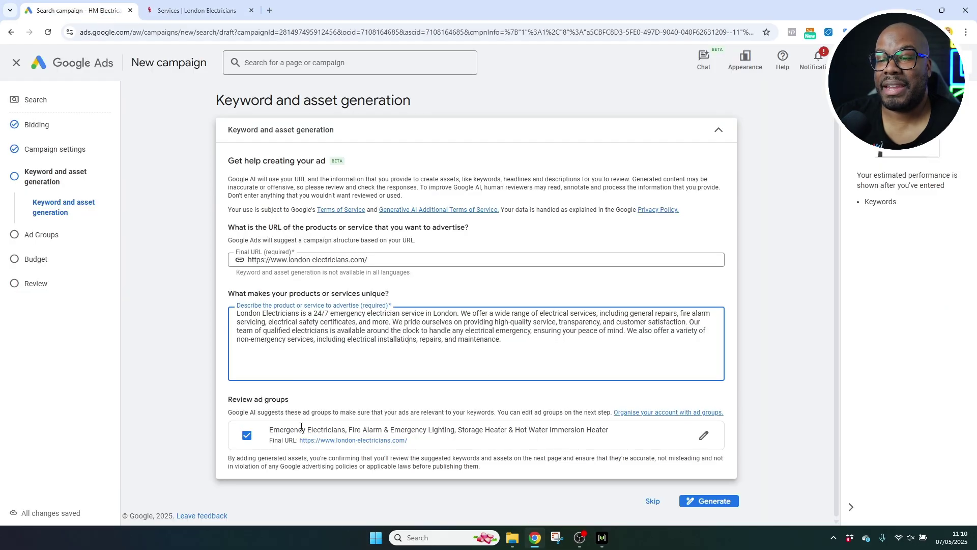
click(196, 10)
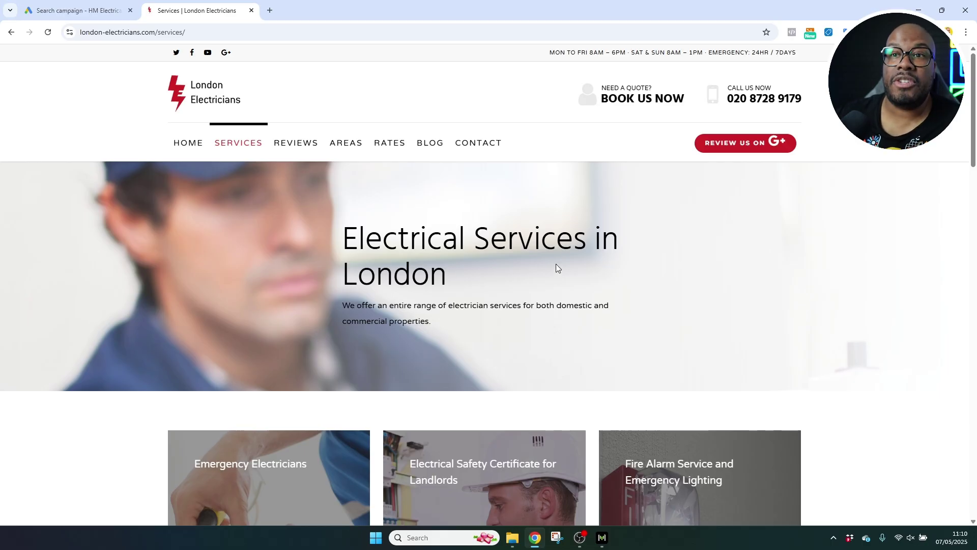
Step: Generate keywords and assets for the suggested ad group built from the London Electricians home page, and expand its full keyword list
click(122, 7)
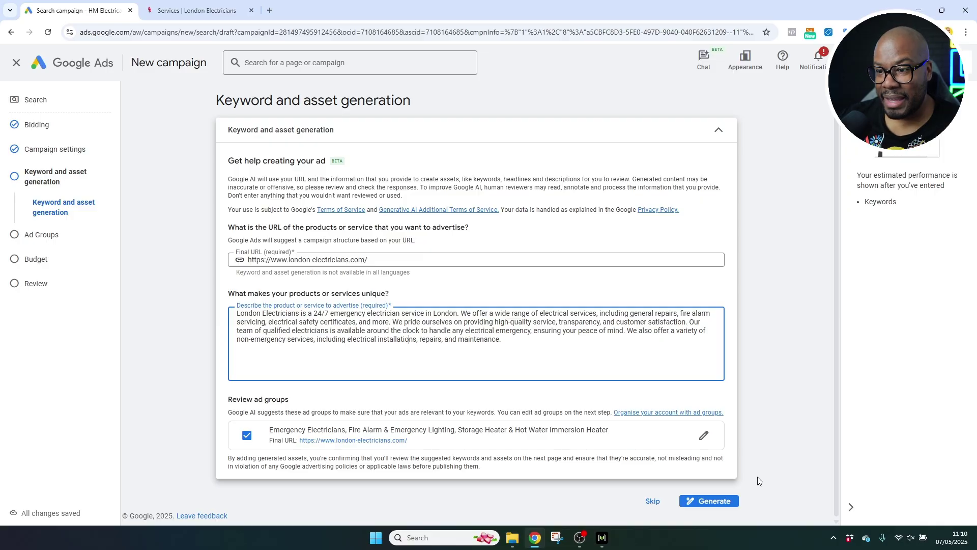
click(718, 501)
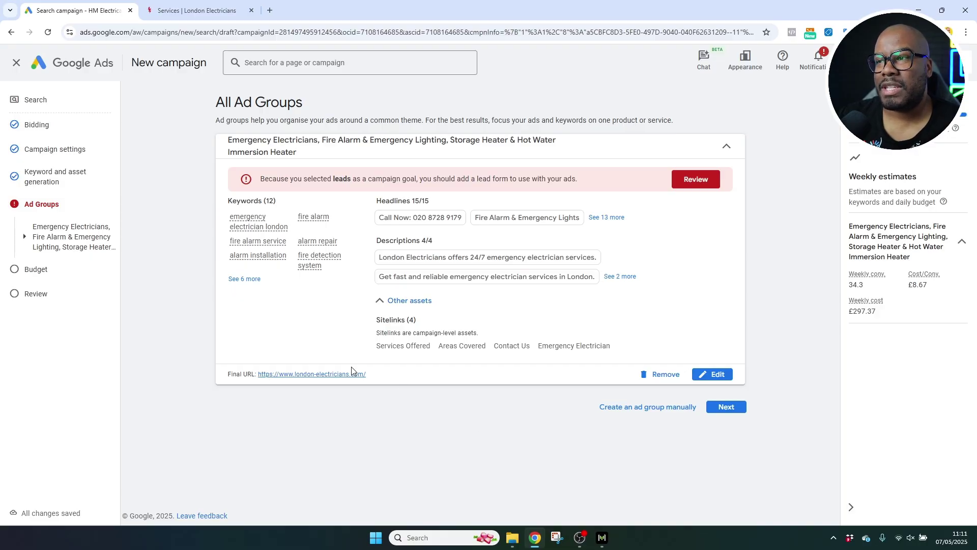
click(255, 280)
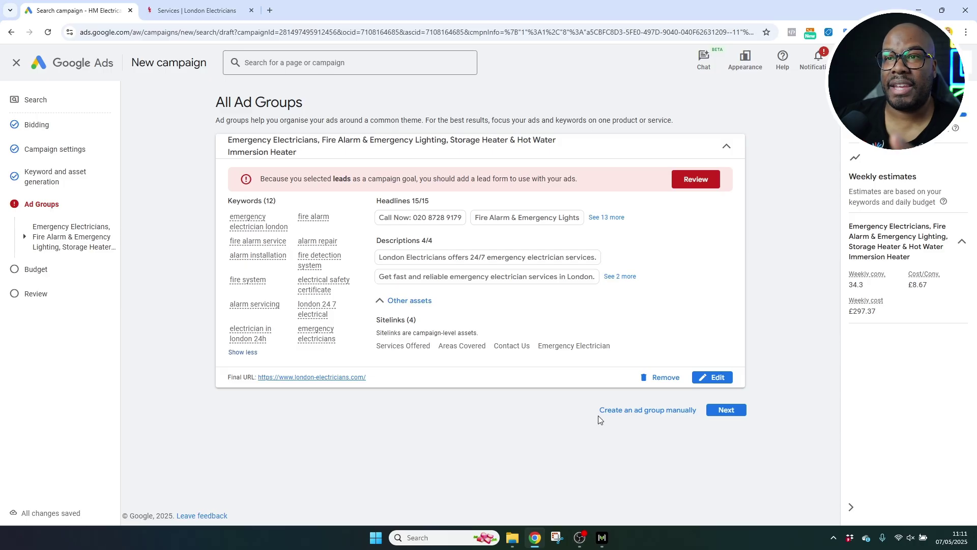
click(193, 10)
click(38, 4)
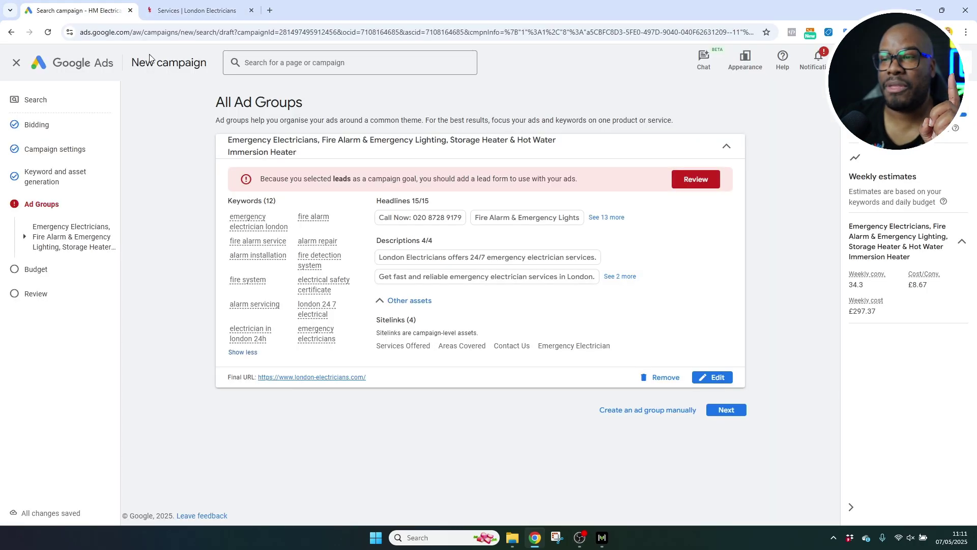
Step: Remove the generated ad group that mixes several services, and clear the product description and final URL used for keyword and asset generation
click(666, 377)
click(588, 317)
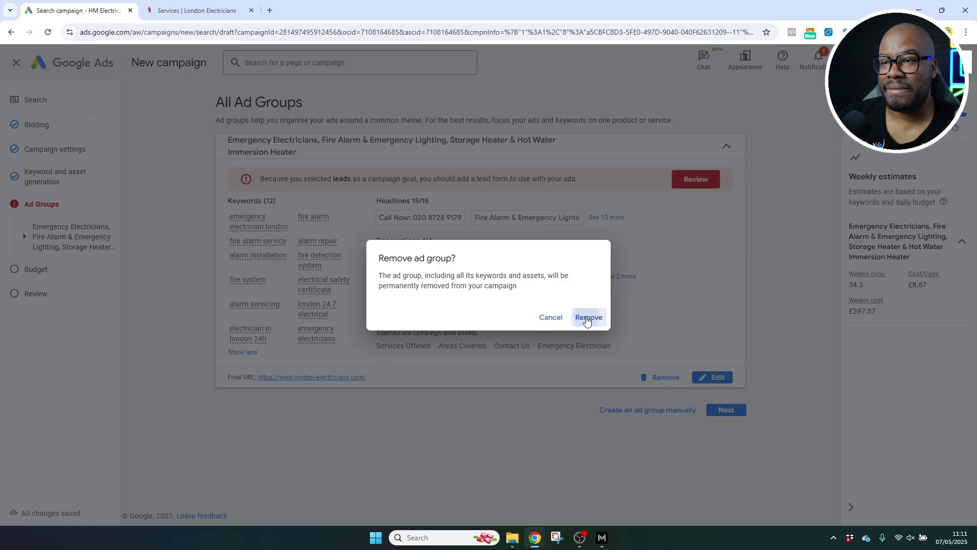
drag(509, 342, 184, 277)
key(BackSpace)
drag(367, 261, 149, 265)
key(BackSpace)
click(182, 19)
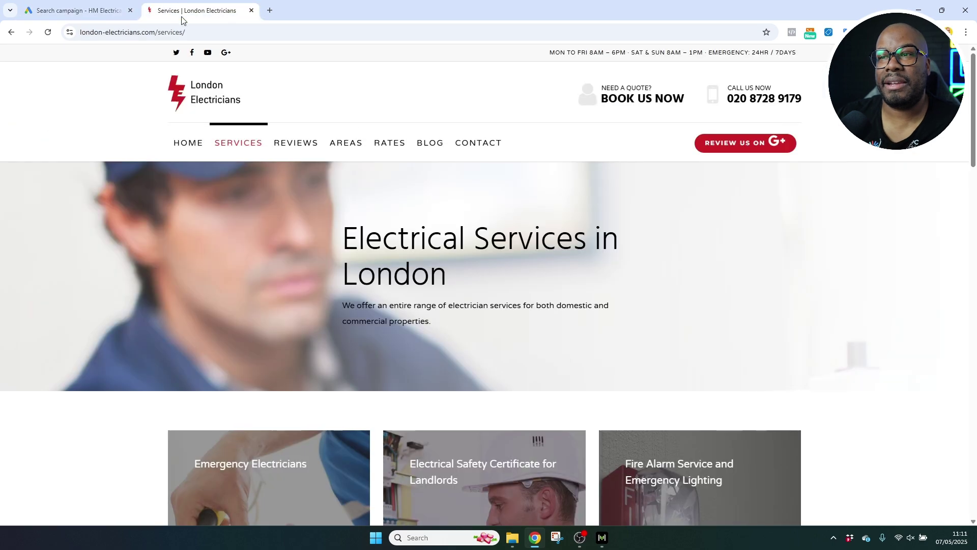
click(243, 145)
scroll(247, 229, down, 5)
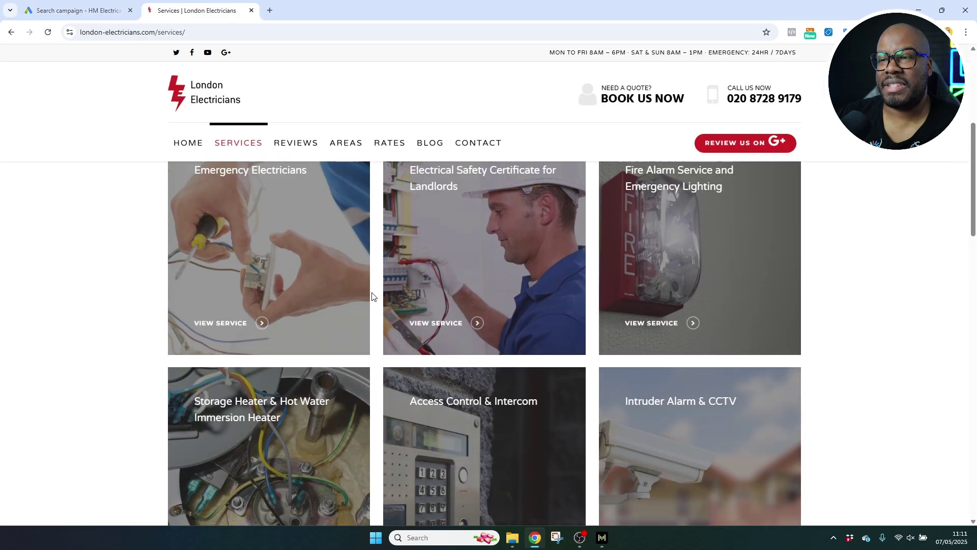
click(249, 245)
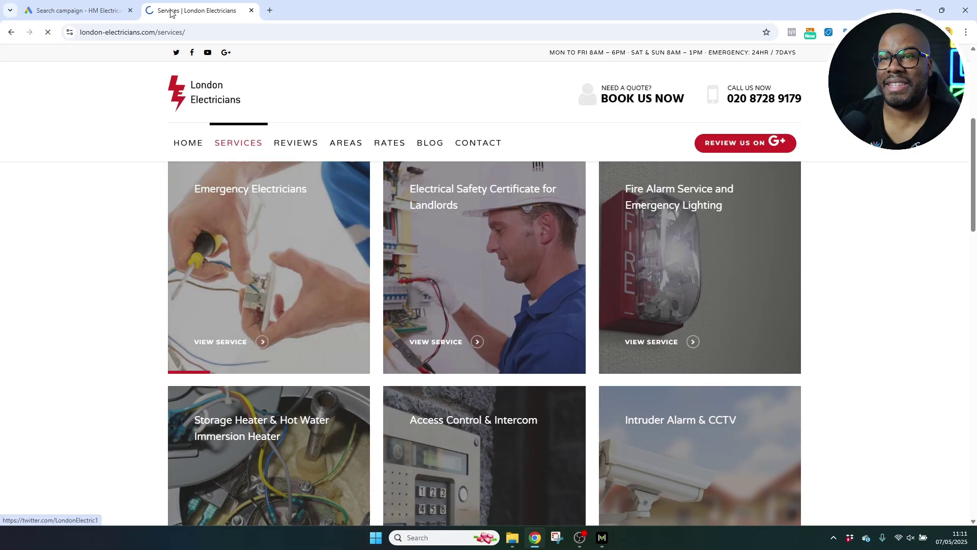
click(275, 32)
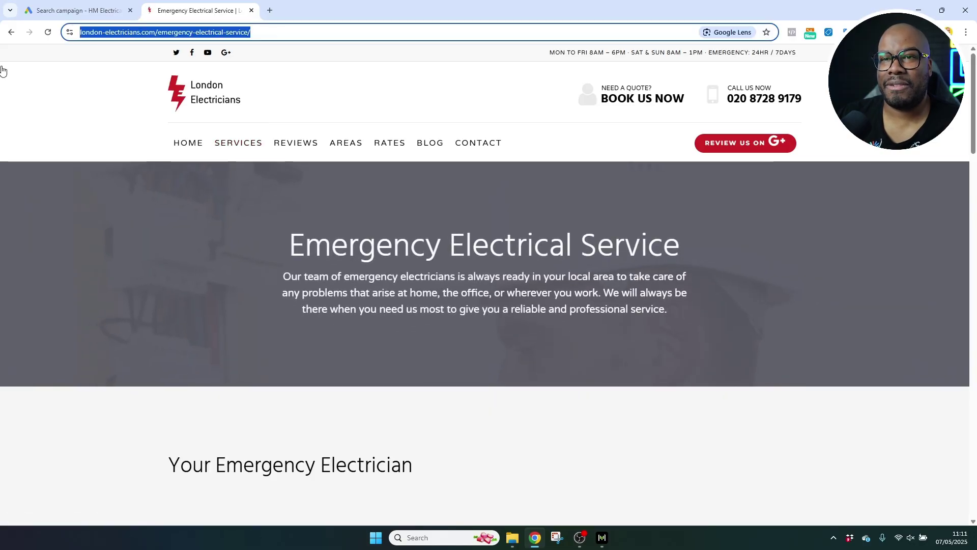
key(ctrl+c)
click(76, 10)
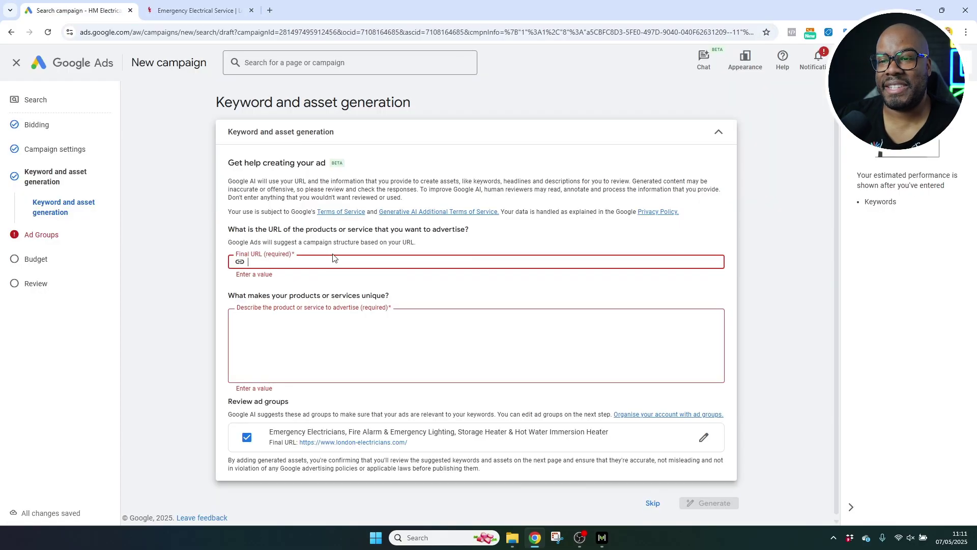
click(330, 263)
key(ctrl+v)
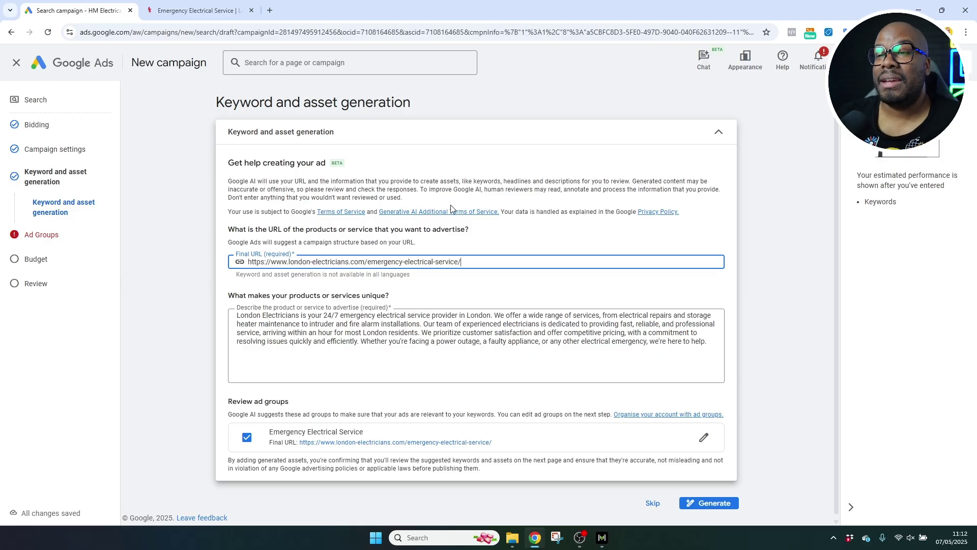
Step: Generate keywords and assets for the suggested Emergency Electrical Service ad group from its service page URL
drag(230, 229, 476, 233)
click(474, 235)
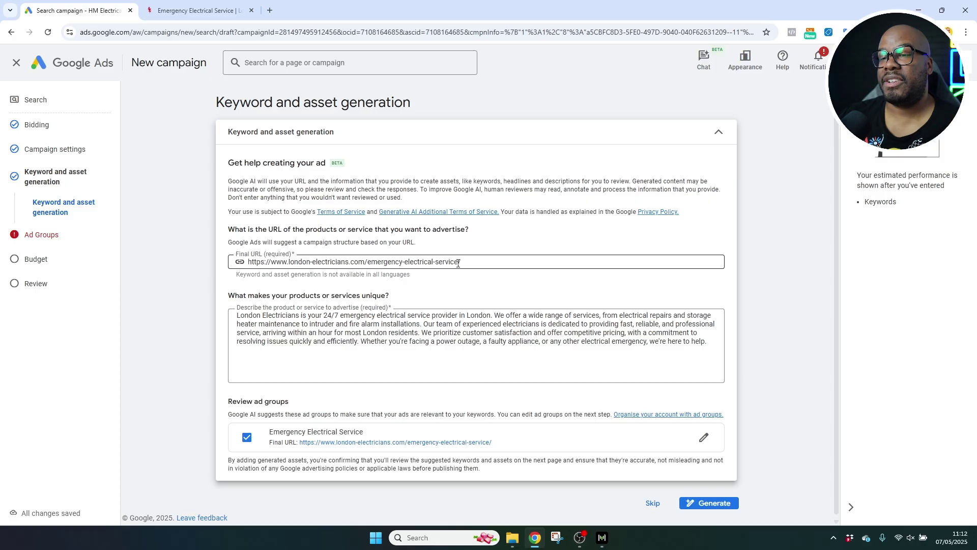
drag(479, 263, 247, 263)
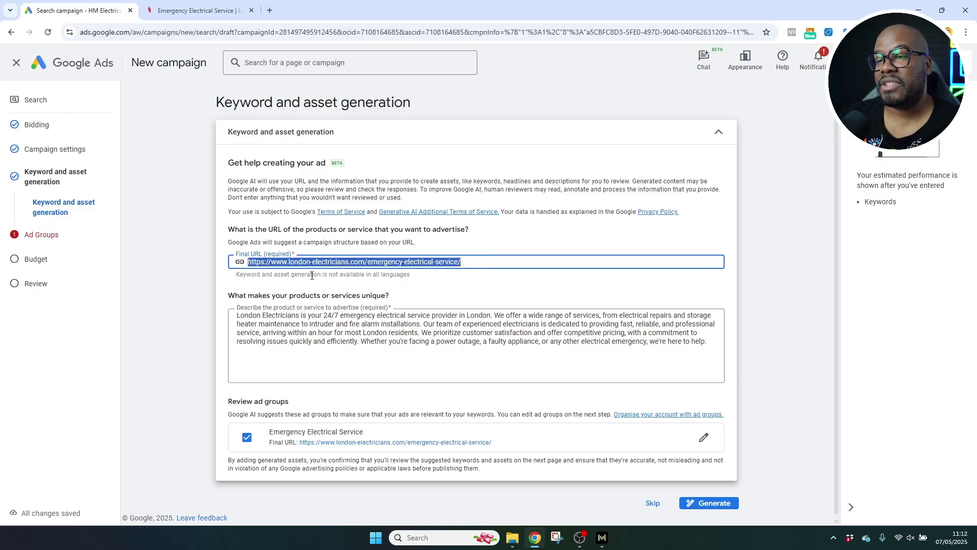
click(545, 266)
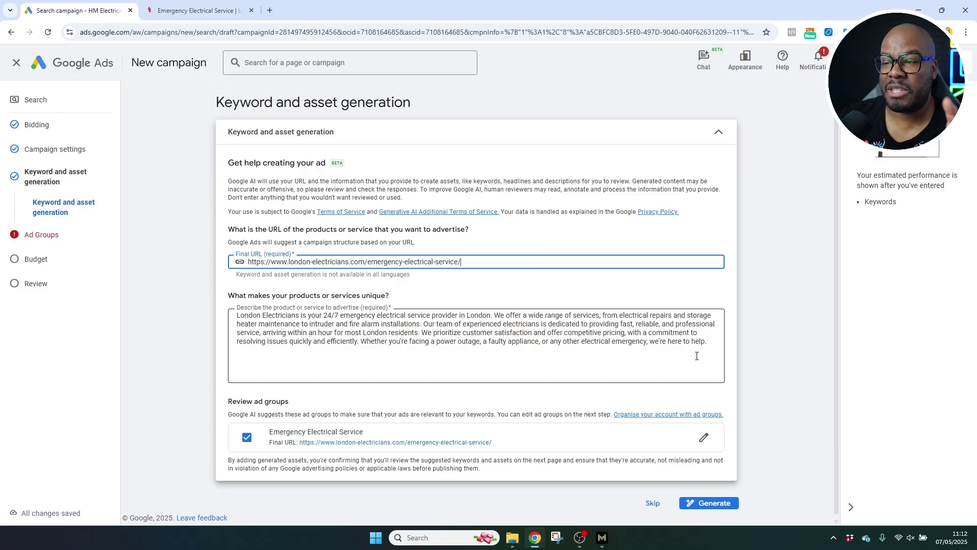
click(725, 504)
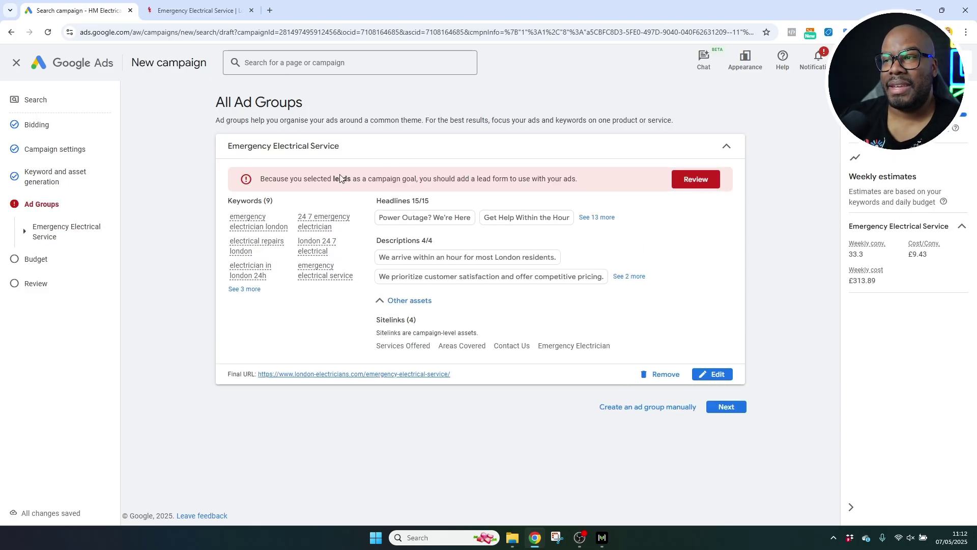
Step: Examine all generated keywords, headlines and descriptions of the Emergency Electrical Service ad group, comparing them with the service page's content
click(246, 288)
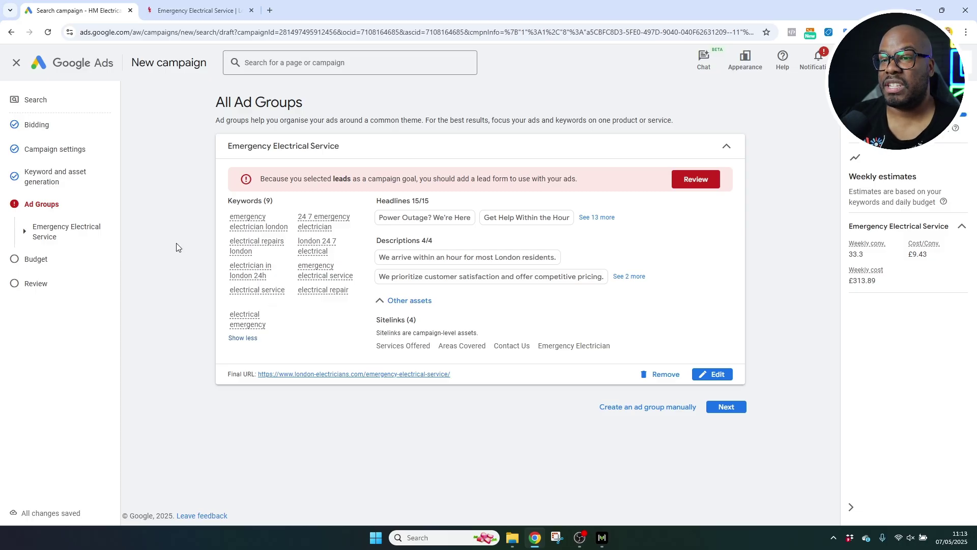
click(196, 10)
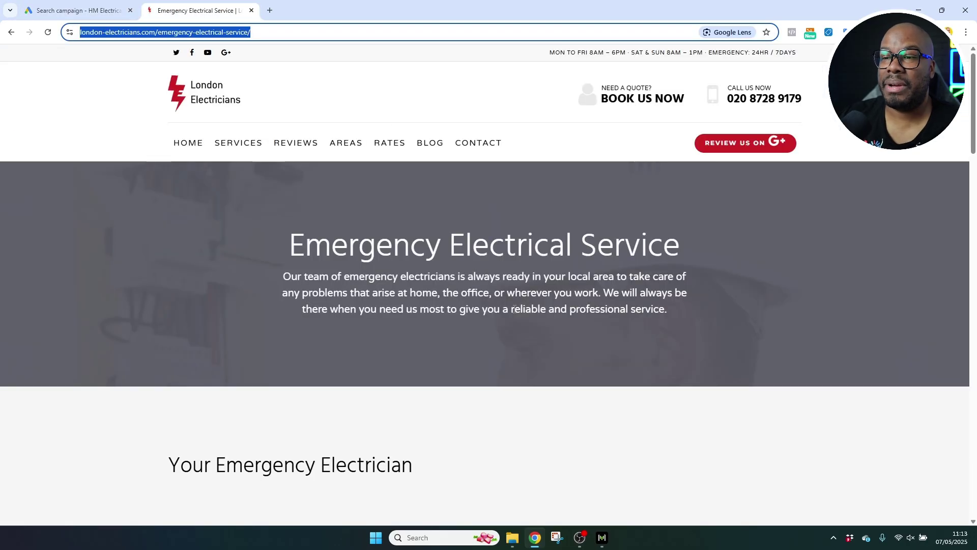
key(ctrl+shift+Tab)
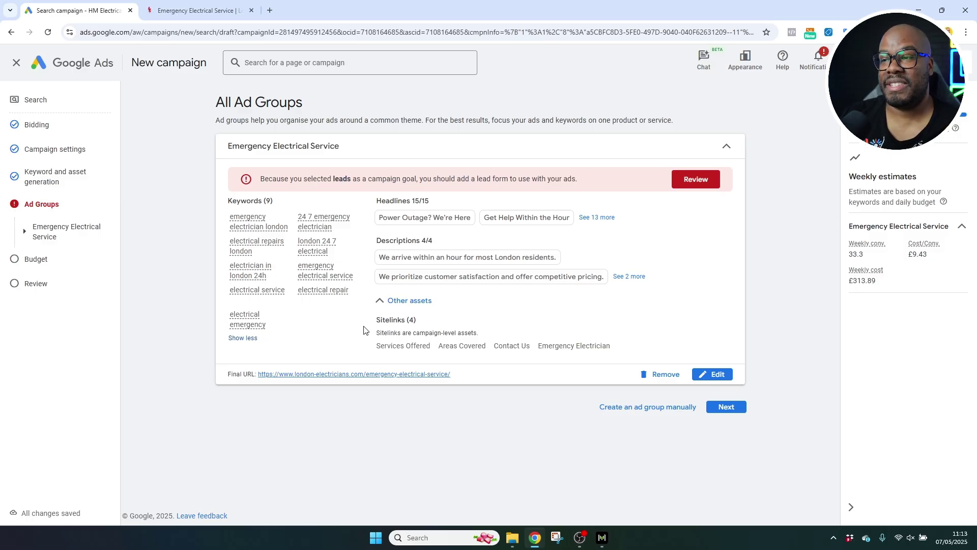
click(605, 219)
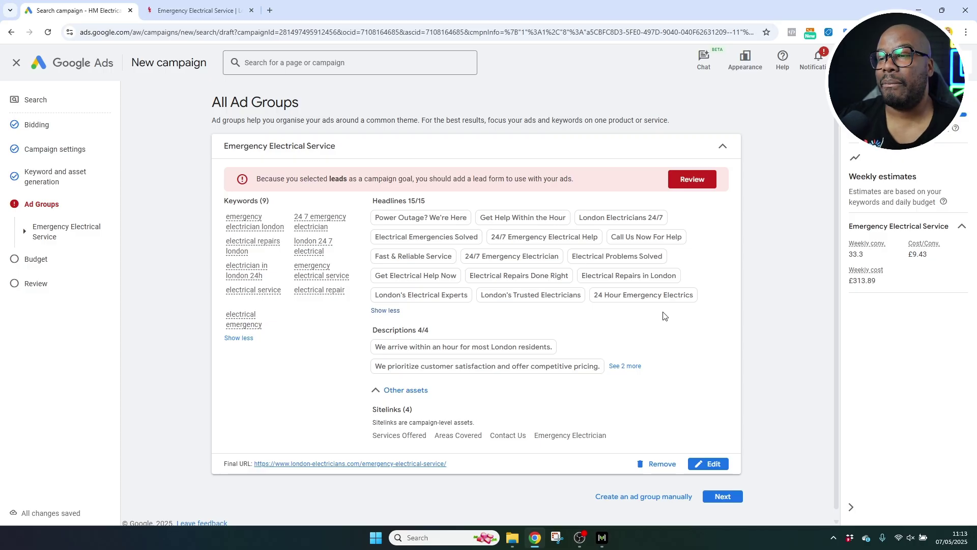
click(175, 7)
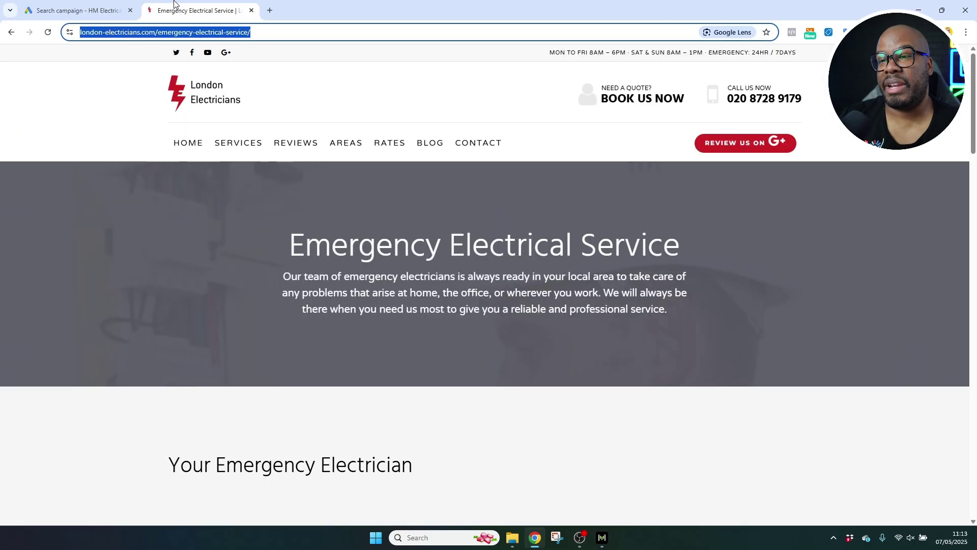
scroll(585, 340, down, 15)
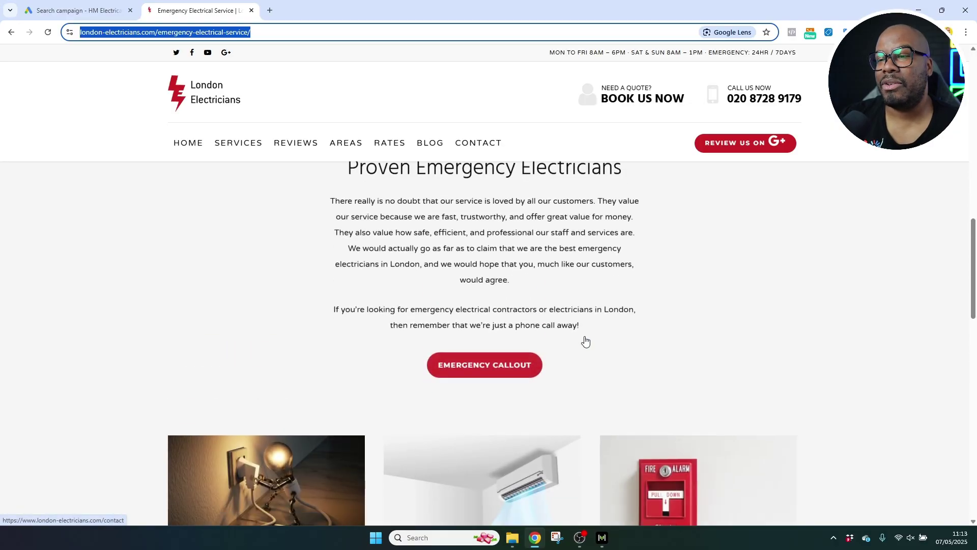
scroll(585, 340, down, 8)
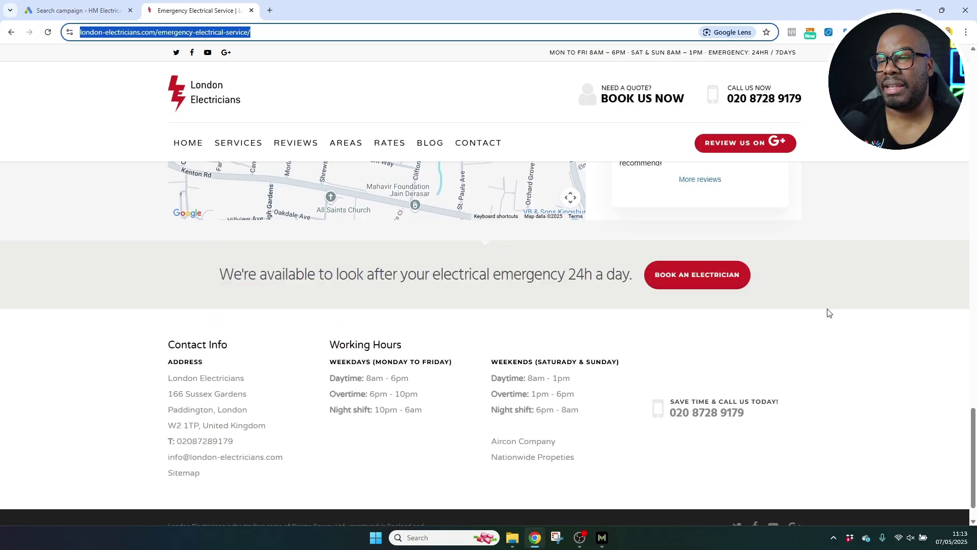
scroll(868, 312, down, 3)
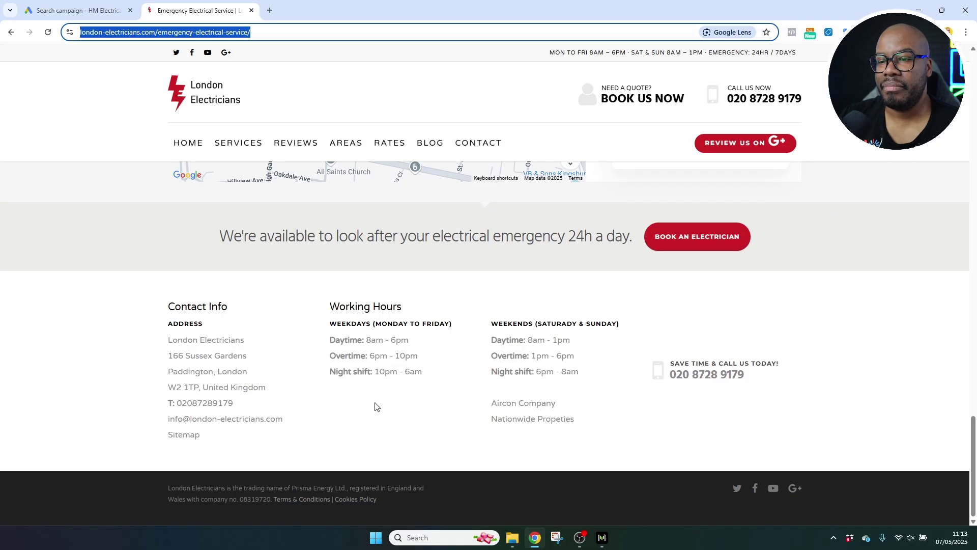
click(82, 10)
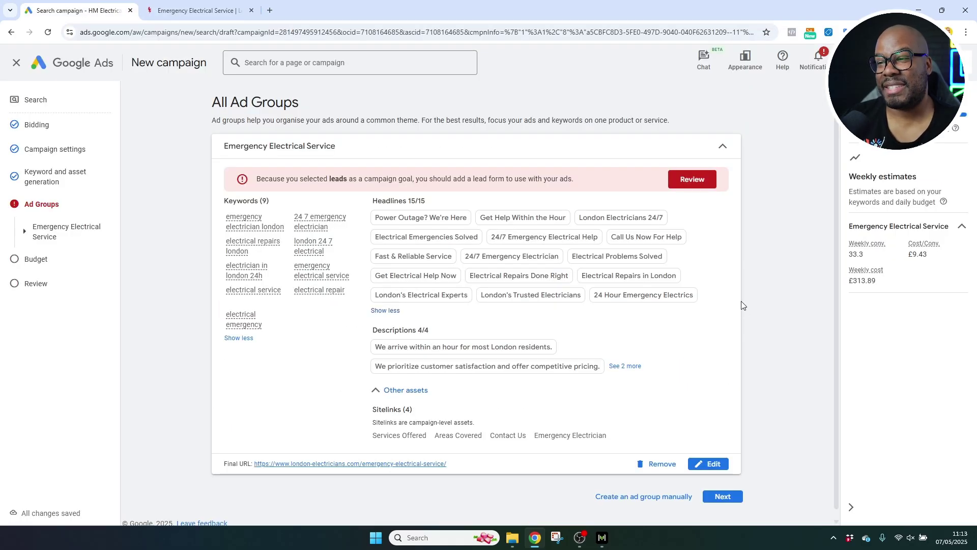
click(631, 366)
scroll(662, 362, down, 1)
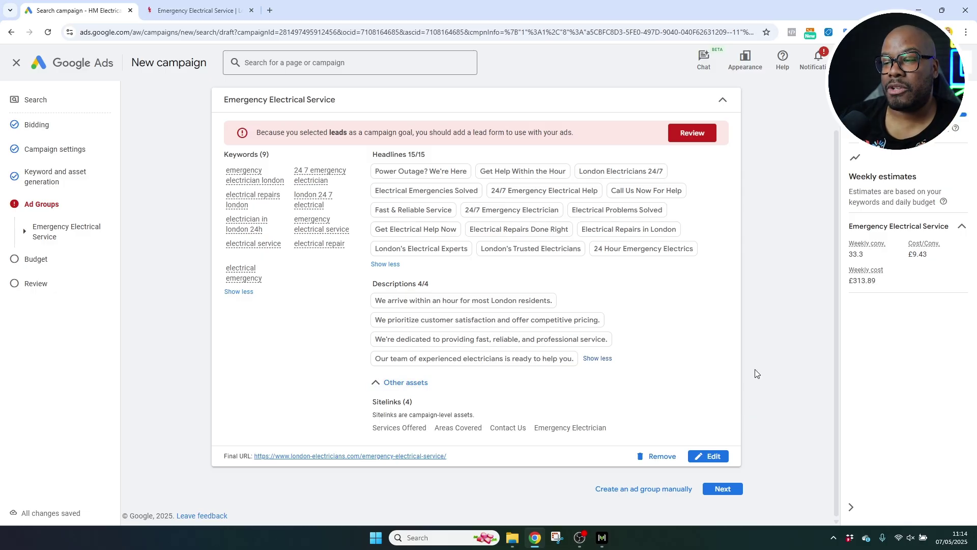
Step: Continue to the campaign budget and inspect the cost per conversion of the recommended £44.84 average daily budget
click(729, 490)
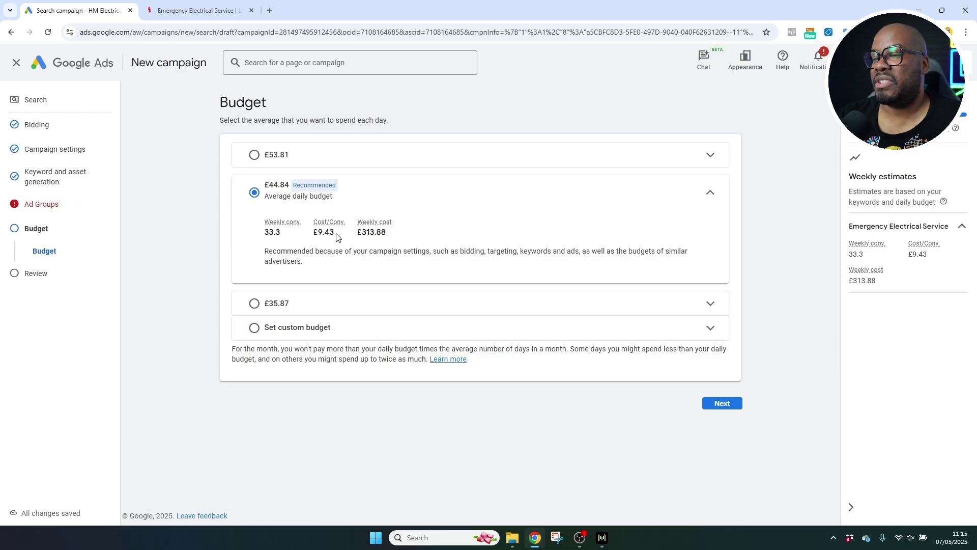
drag(334, 233, 309, 246)
click(311, 245)
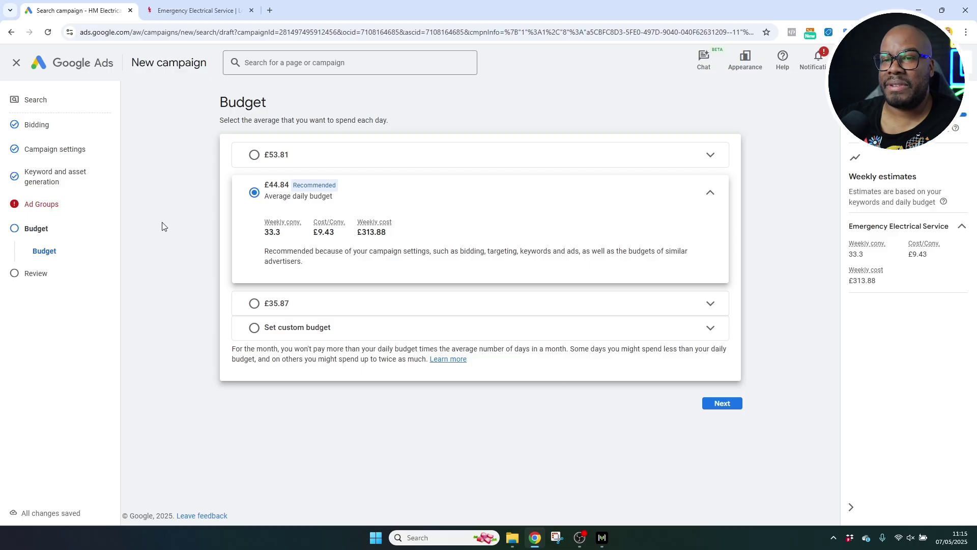
Step: Review the missing lead form issue in the Emergency Electrical Service ad group and check it in the campaign review
click(19, 208)
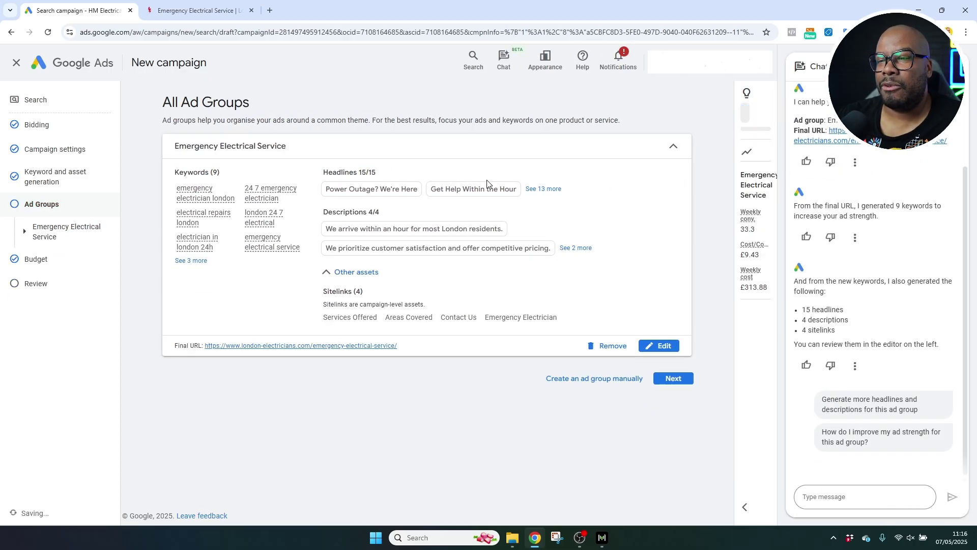
click(634, 184)
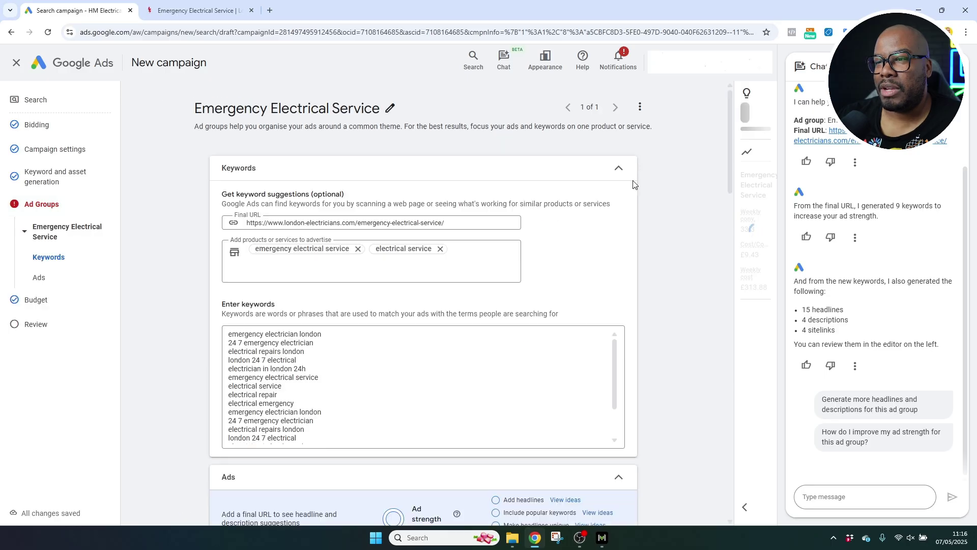
scroll(627, 235, down, 5)
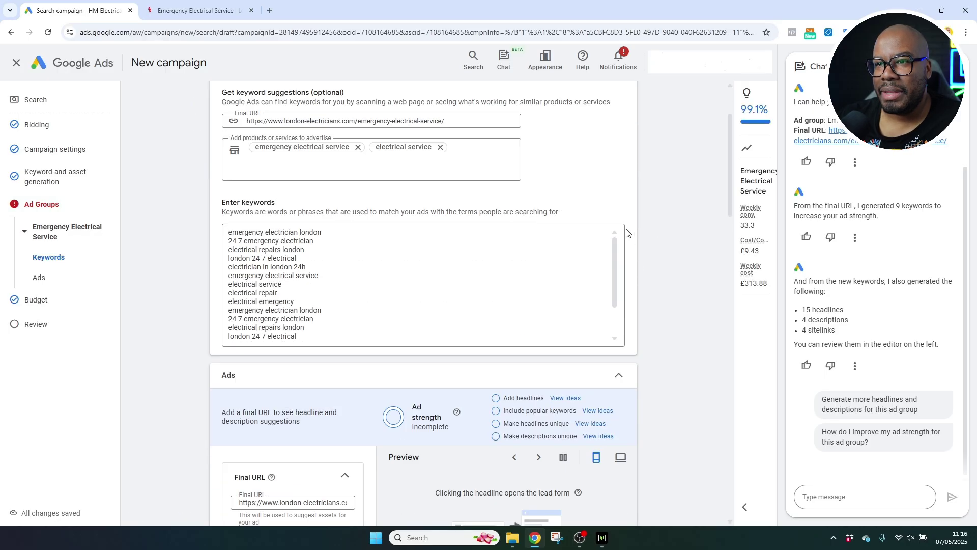
scroll(695, 255, down, 5)
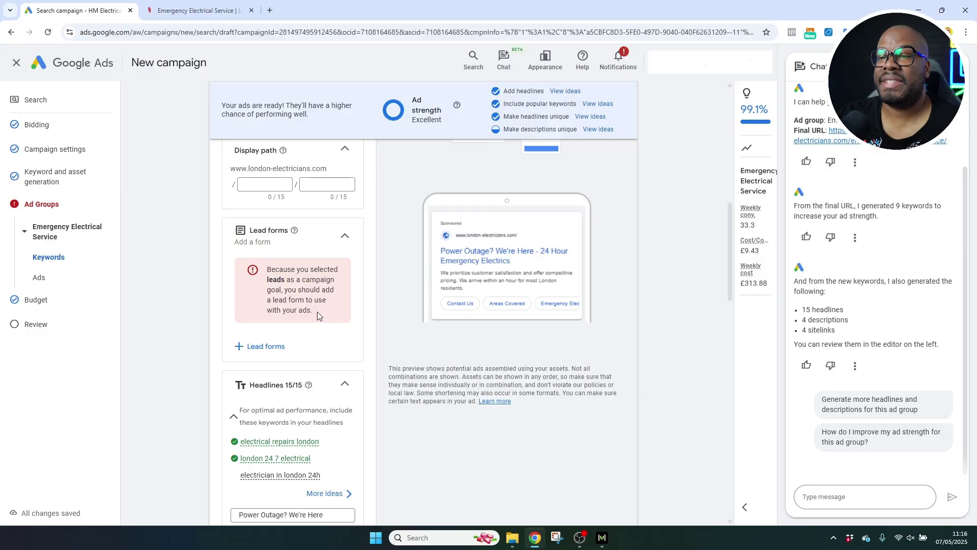
click(43, 328)
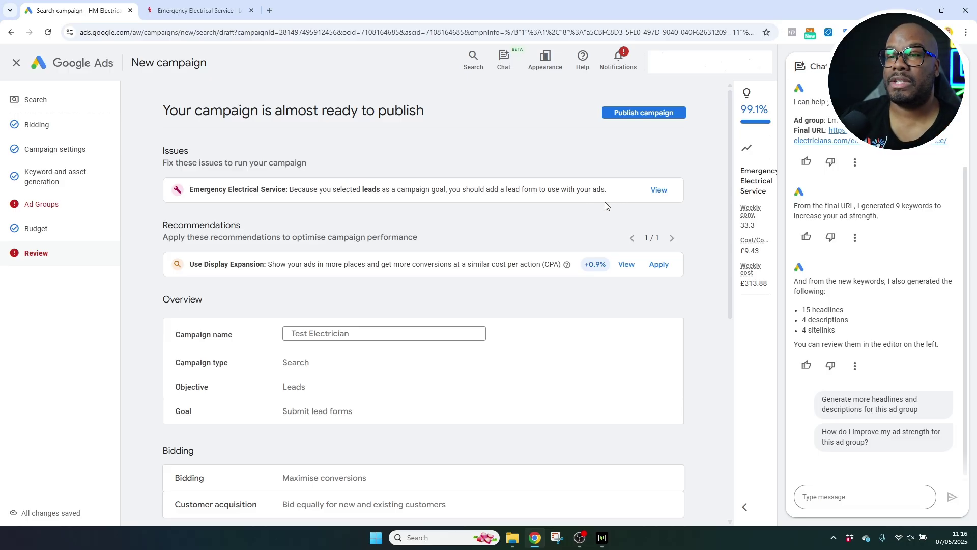
Step: Create a "Get a quote" lead form for London Electrician requesting full name, email, phone number and postcode, and apply it to the campaign
click(74, 205)
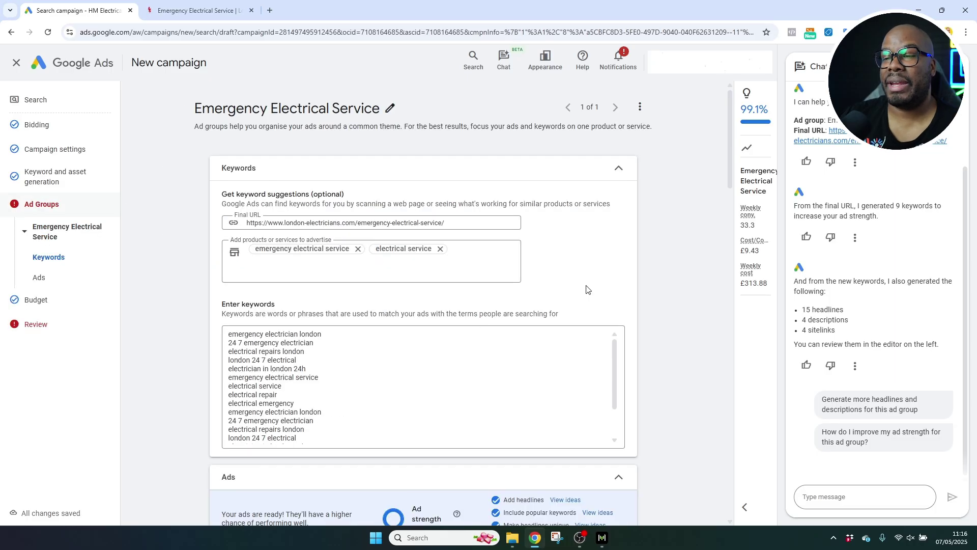
scroll(671, 275, down, 10)
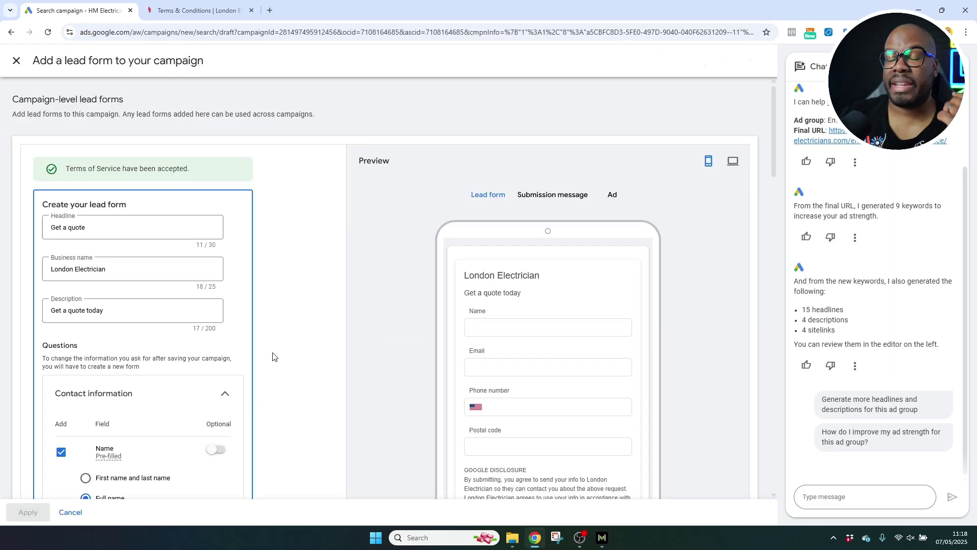
scroll(272, 356, down, 8)
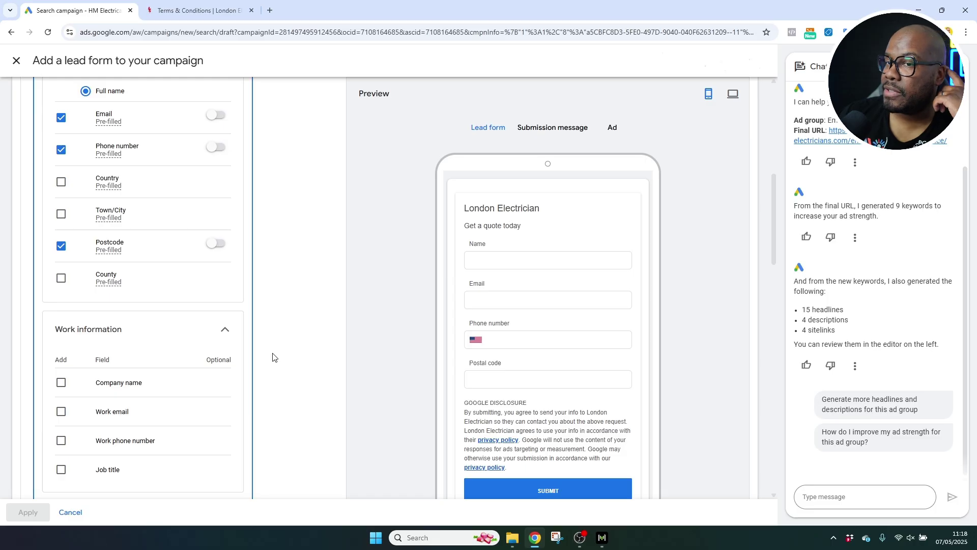
scroll(272, 356, down, 15)
click(40, 472)
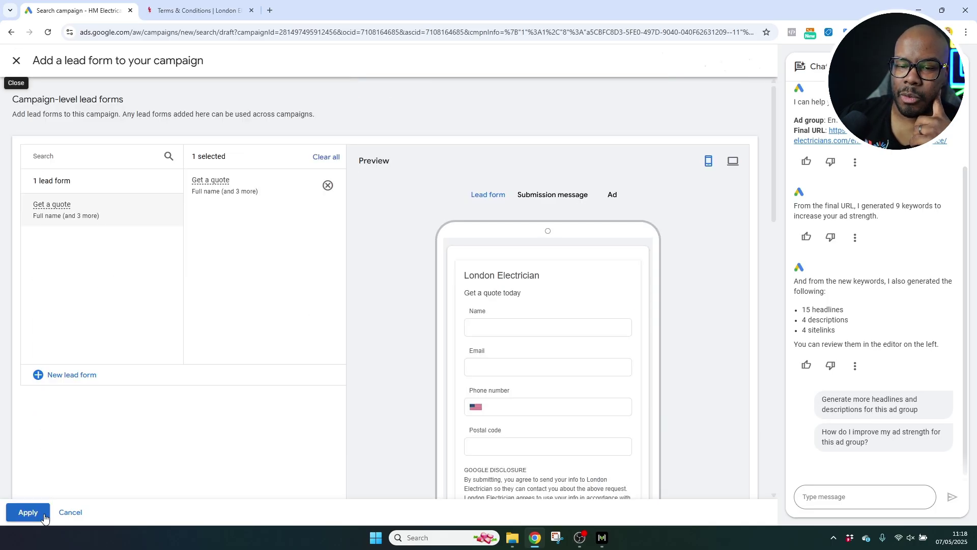
click(28, 512)
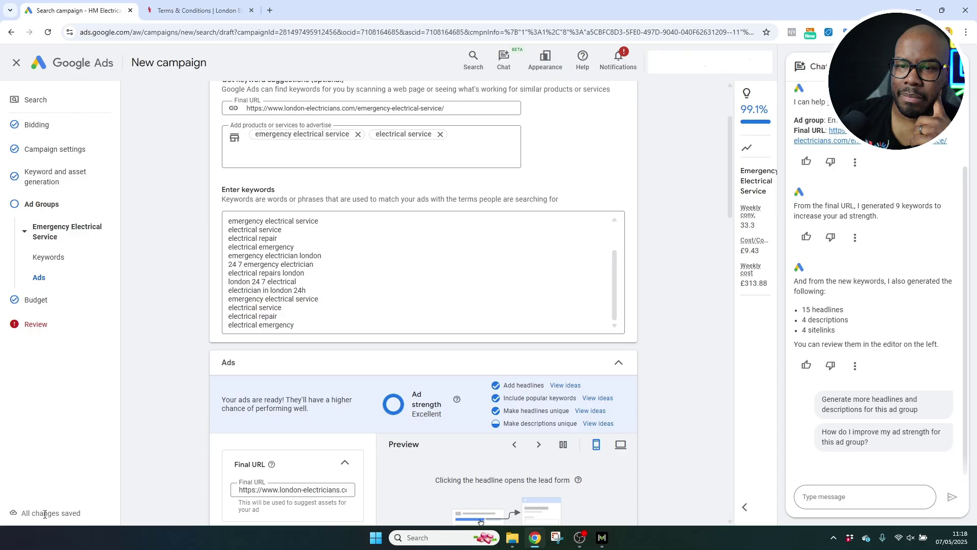
Step: Review the completed Test Electrician campaign and publish it
click(34, 326)
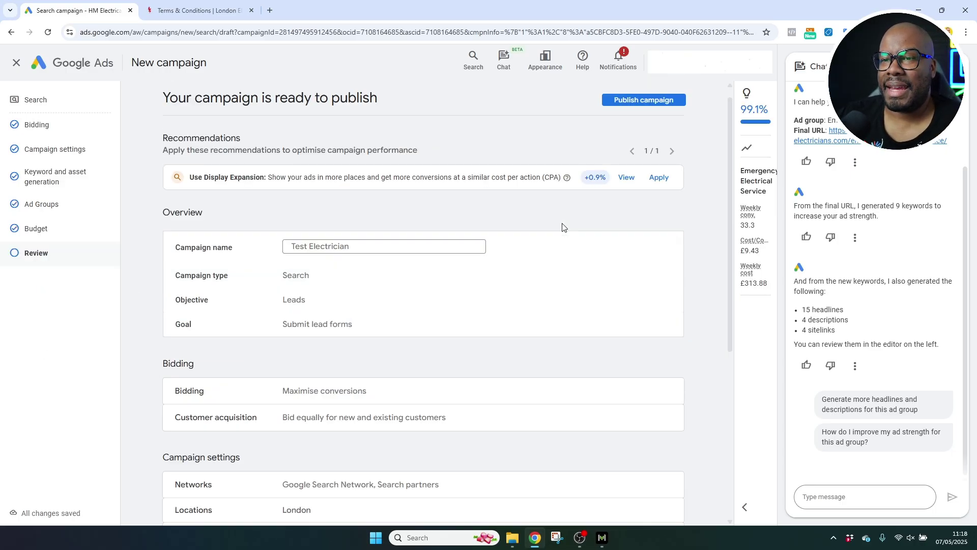
click(654, 102)
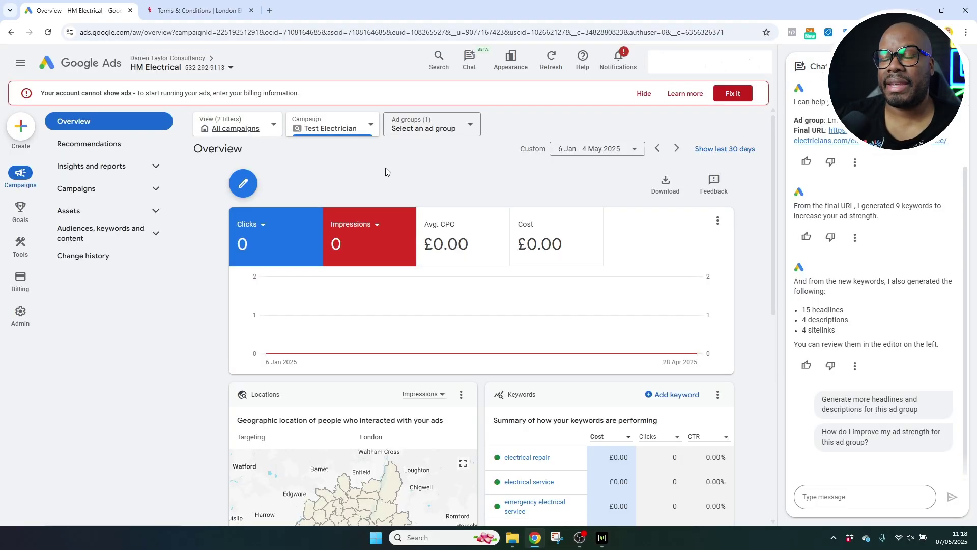
Step: Remove the segmentation from the Test Electrician campaign's ad groups table and start a new ad group
click(94, 190)
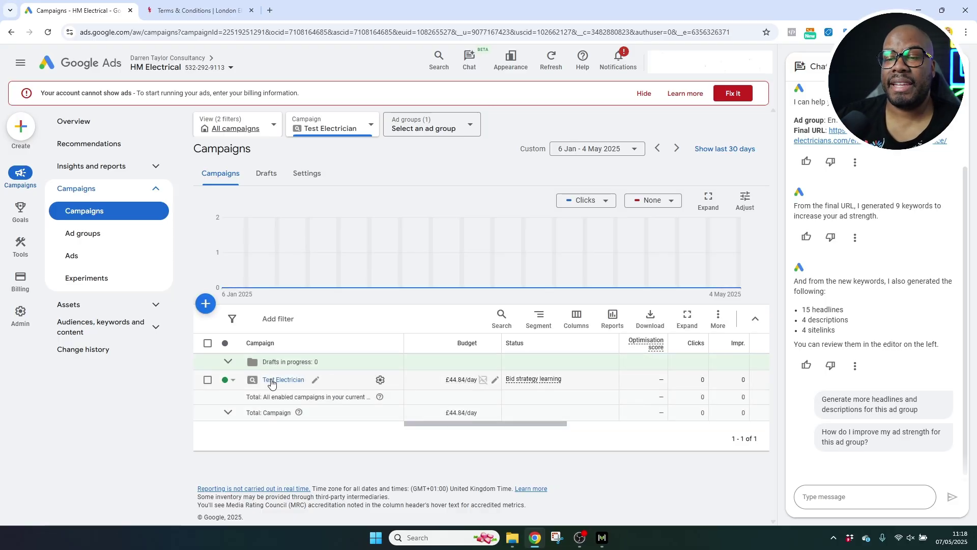
click(284, 380)
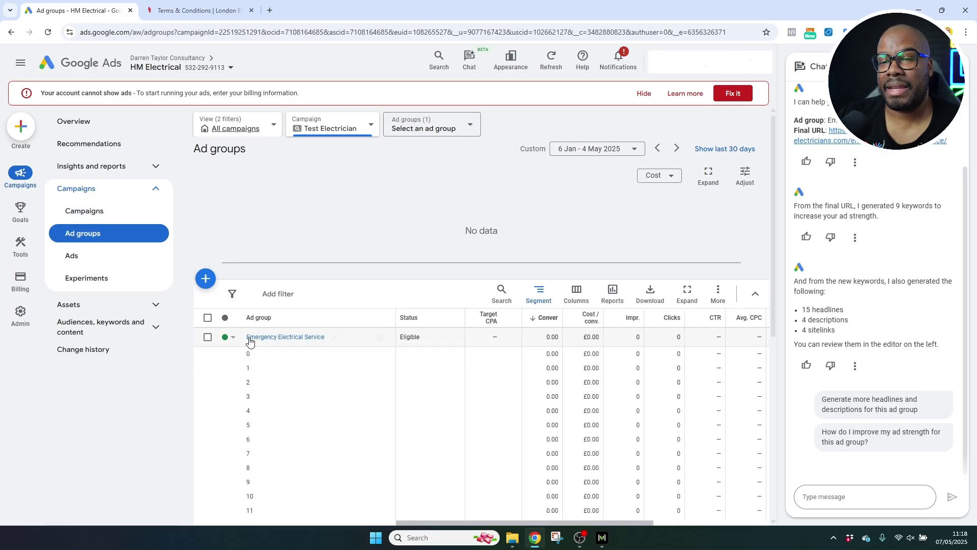
click(539, 294)
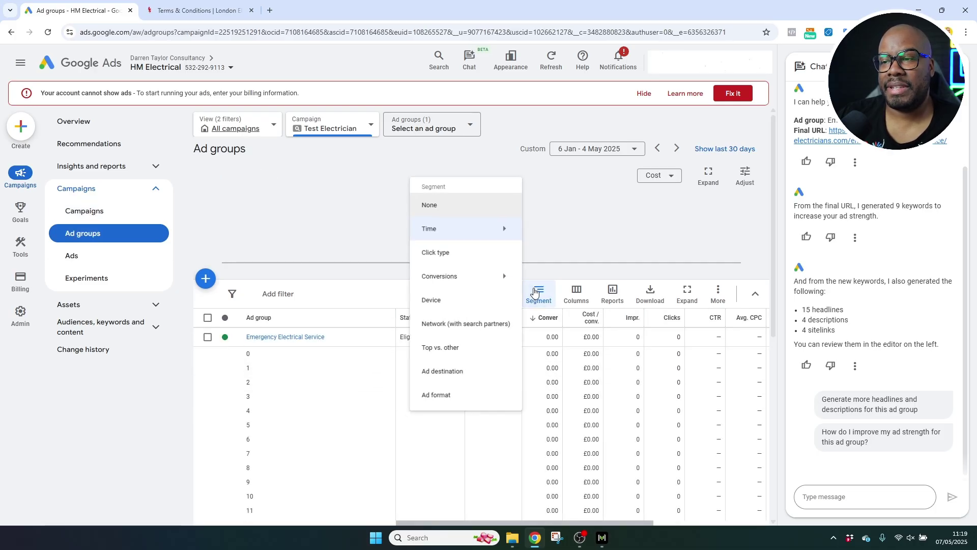
click(444, 206)
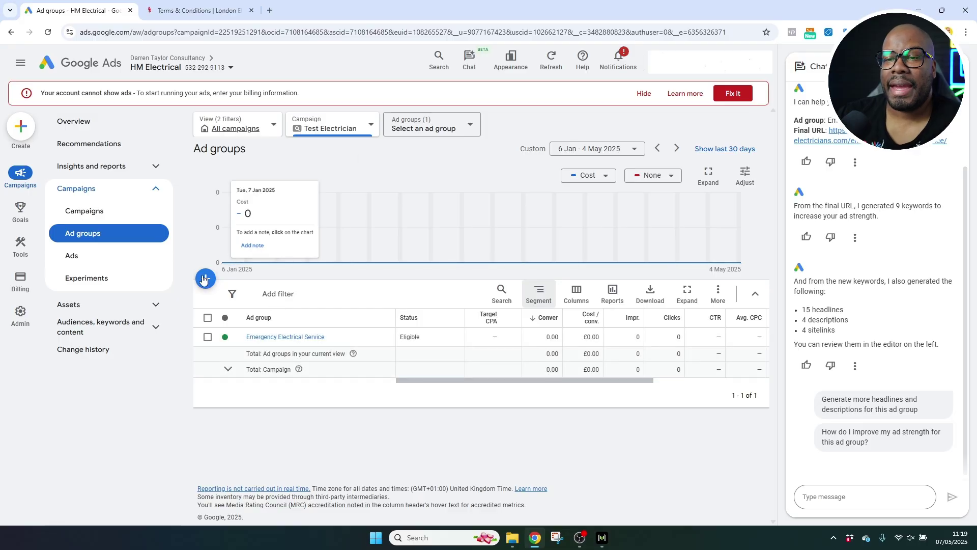
click(203, 282)
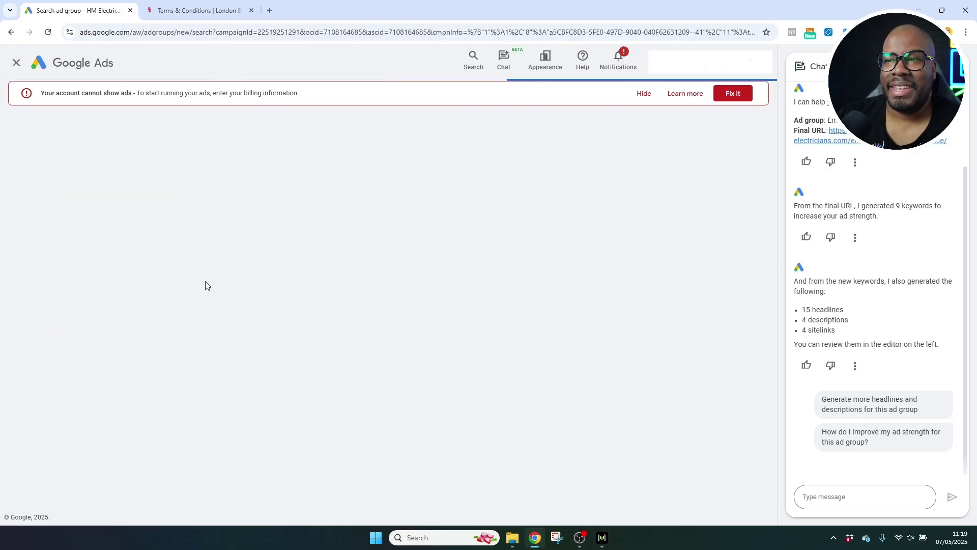
Step: Find the Fire Alarm Service and Emergency Lighting page on the London Electricians website and copy its URL
click(198, 10)
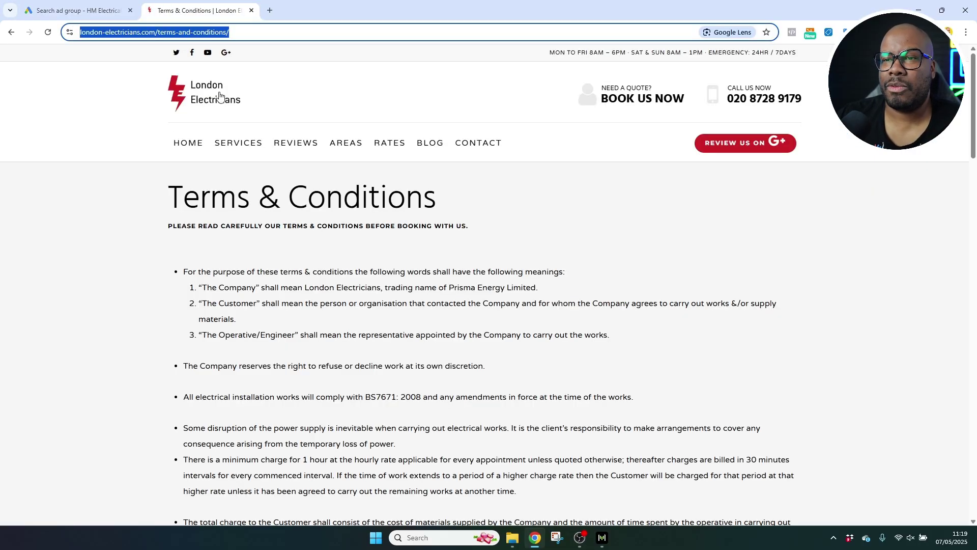
click(216, 94)
click(241, 146)
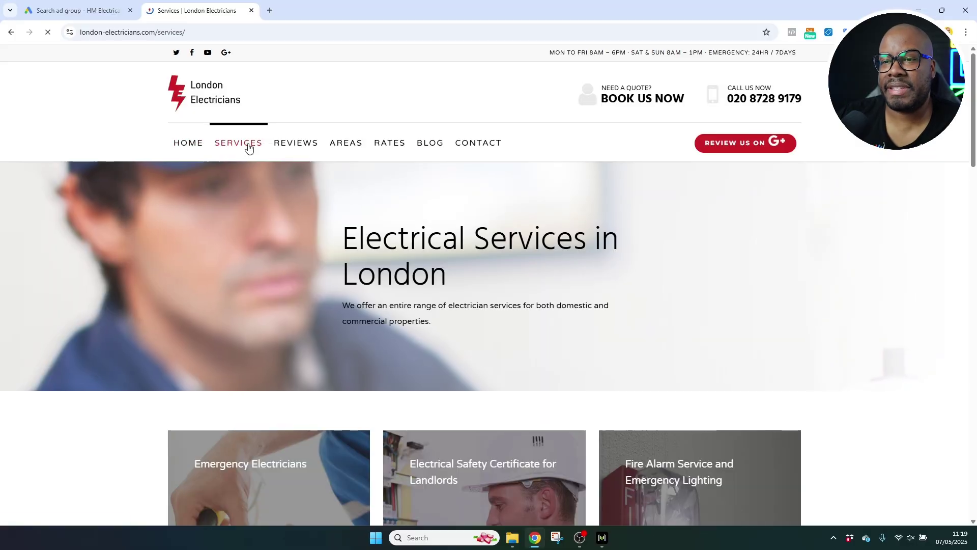
scroll(382, 301, down, 8)
scroll(366, 299, up, 6)
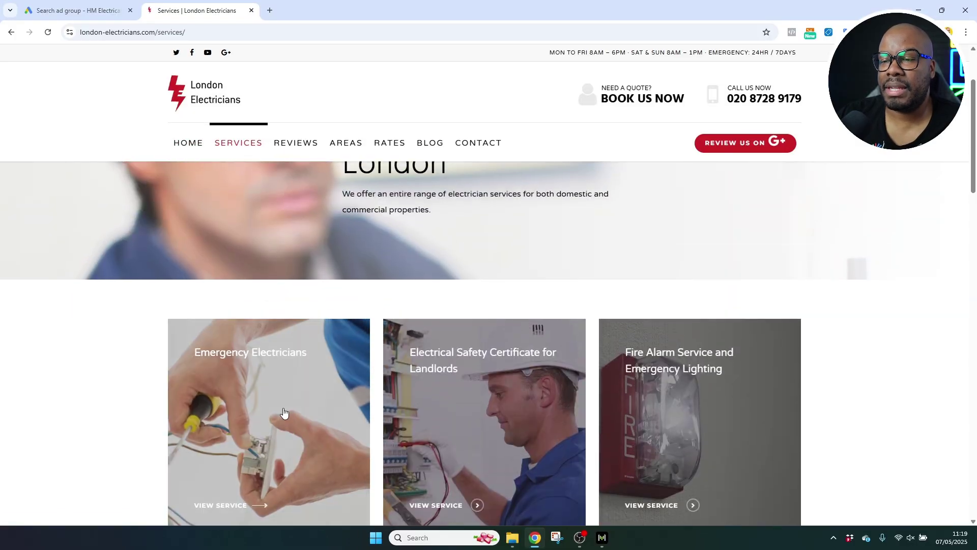
click(690, 370)
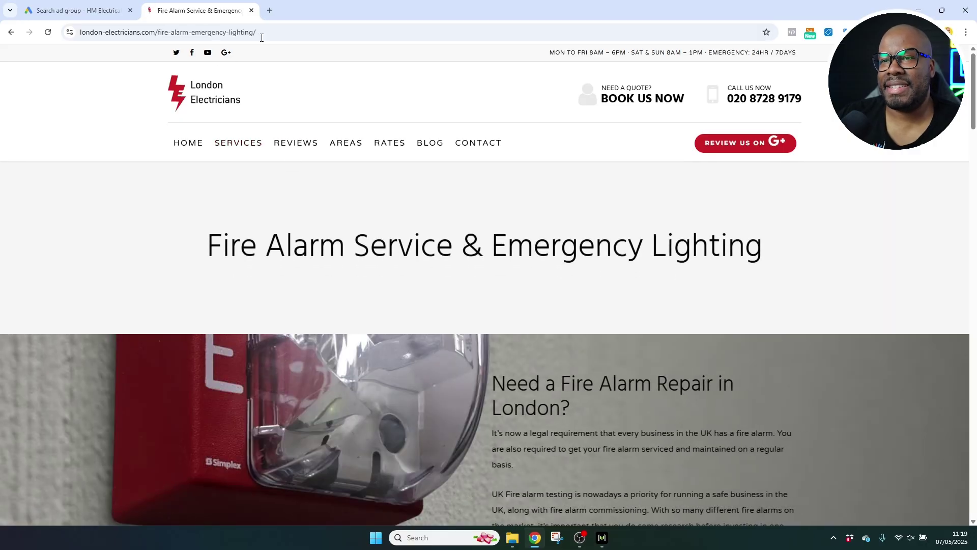
click(262, 34)
key(ctrl+c)
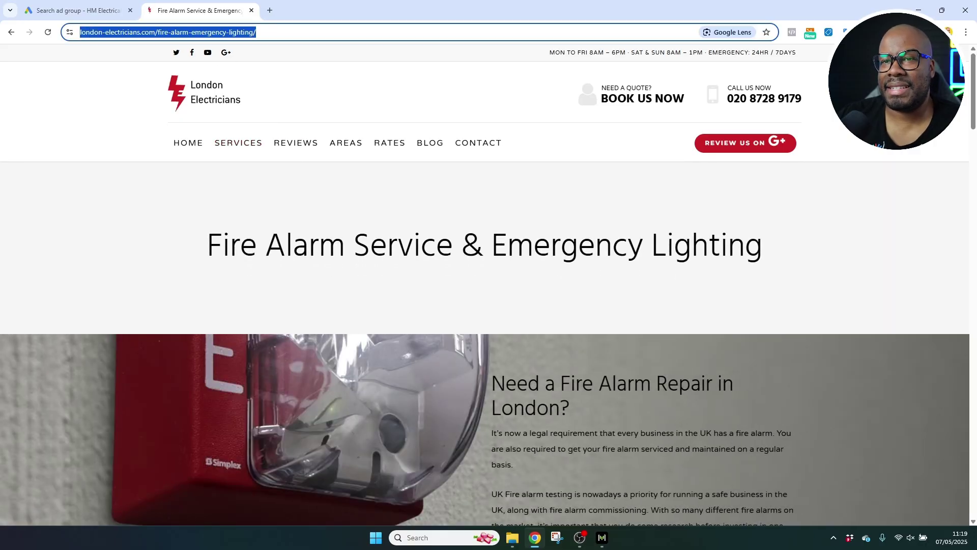
Step: Ask the Google Ads chat assistant to "generate a keyword list and assets for an adgroup based on this URL" with the copied URL, and read its reply
click(74, 12)
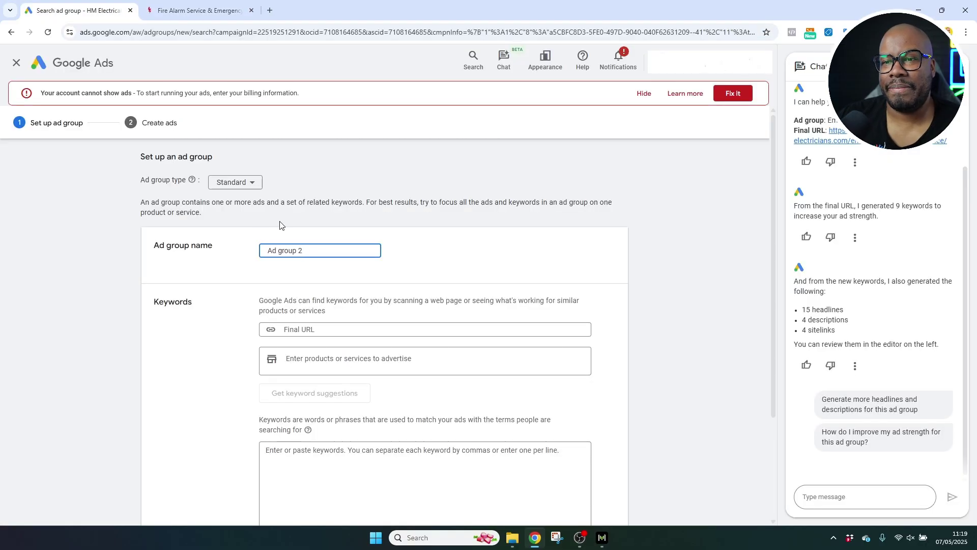
scroll(597, 270, down, 1)
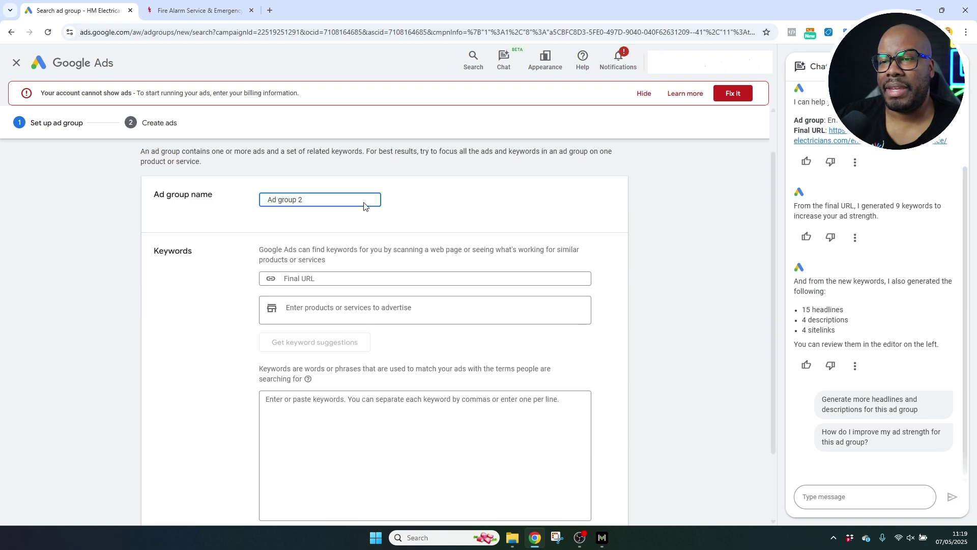
scroll(490, 278, down, 1)
scroll(485, 375, down, 1)
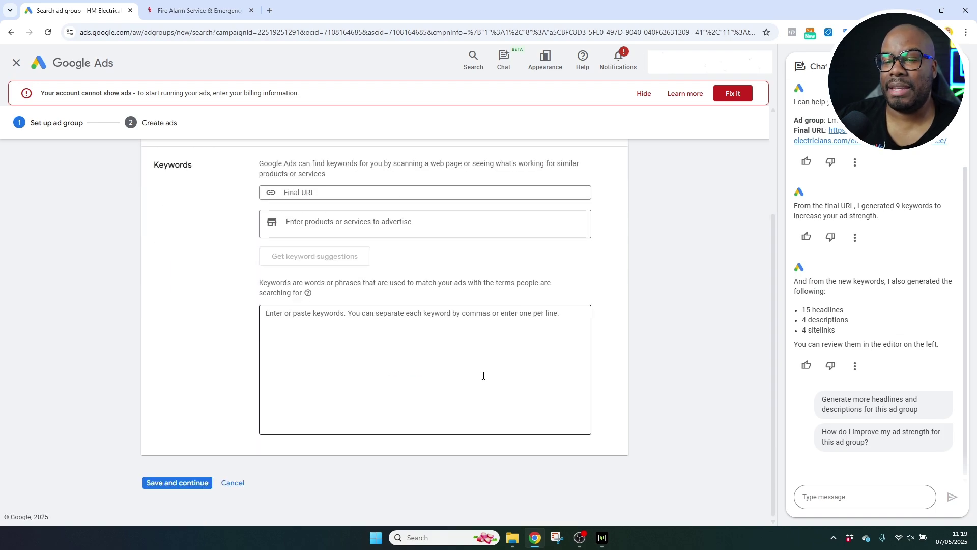
scroll(483, 377, up, 3)
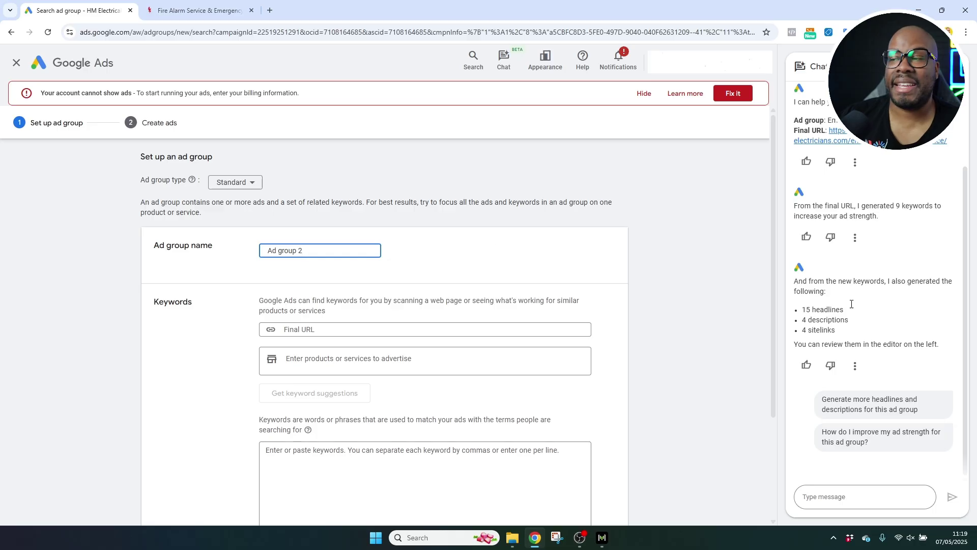
click(881, 496)
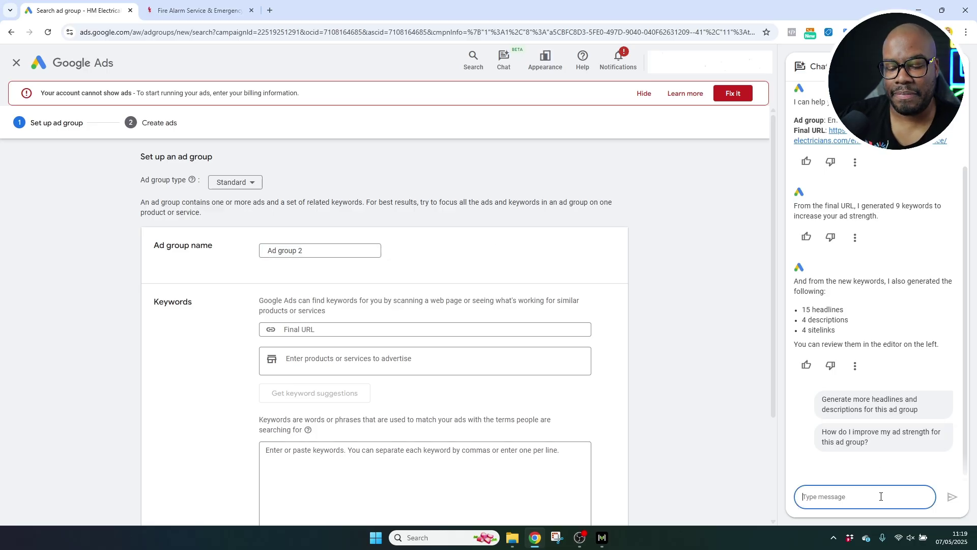
text(generate a)
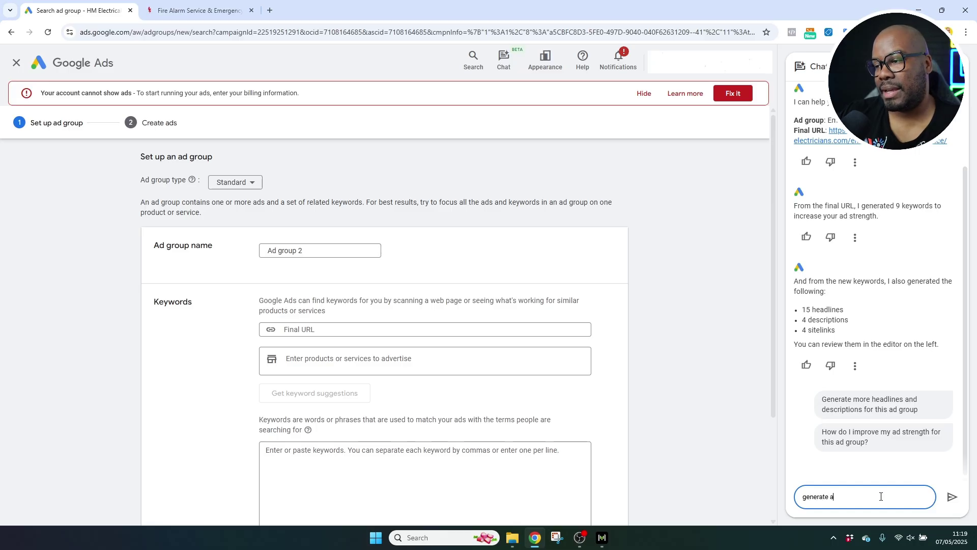
text( keyword list and)
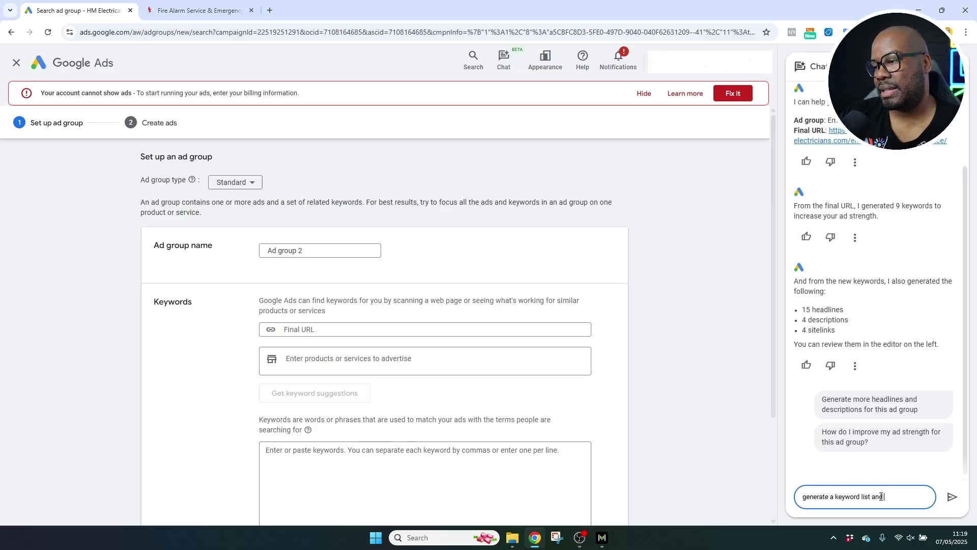
text( assets for an)
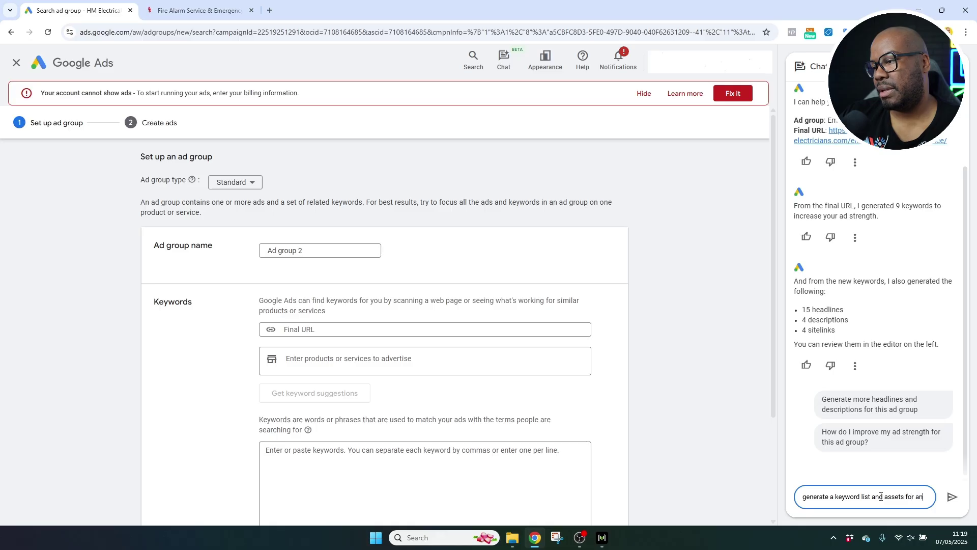
text( adgroup b)
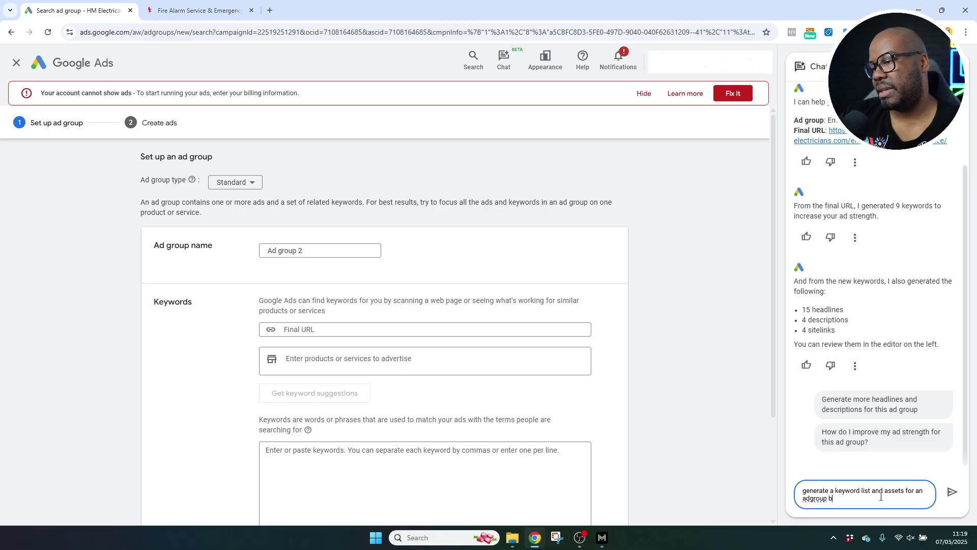
text(ased on this URL)
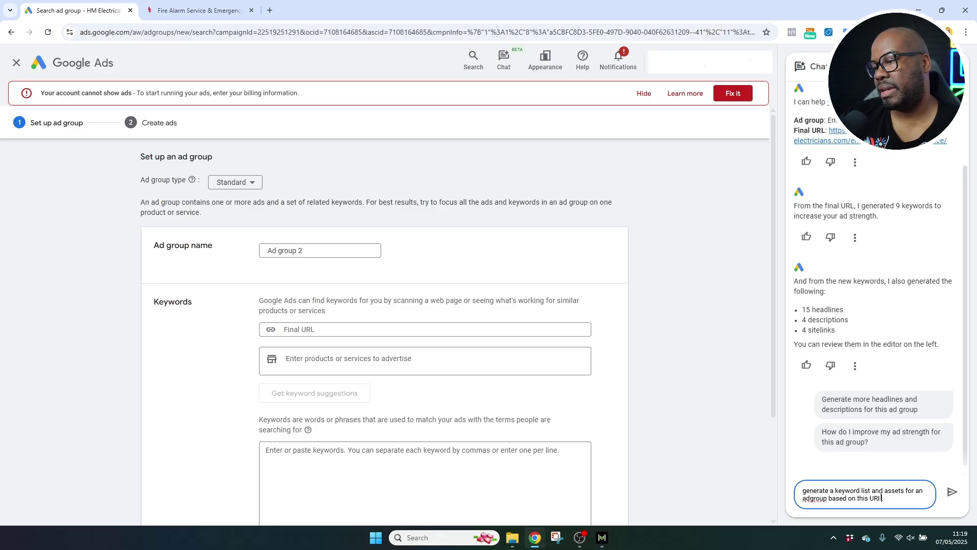
key(ctrl+v)
key(Return)
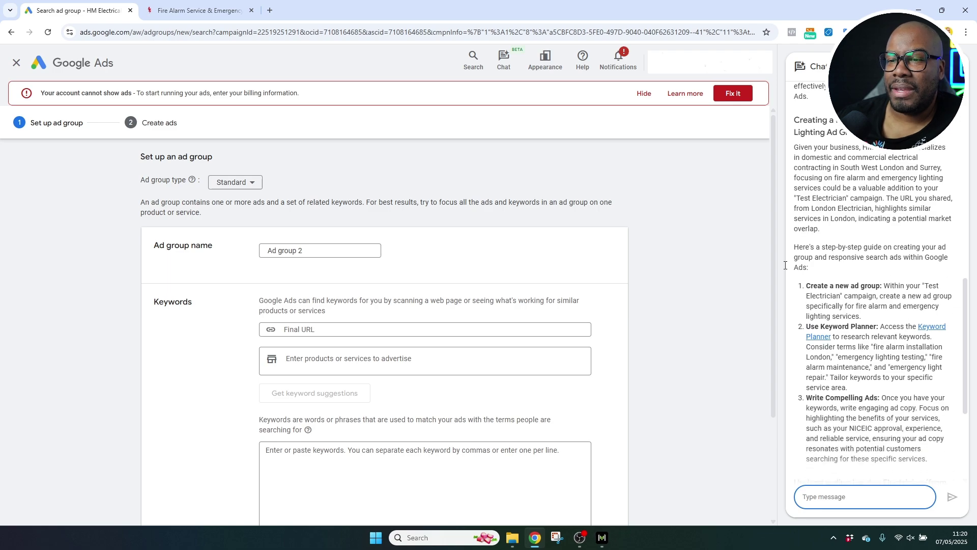
scroll(704, 290, down, 3)
scroll(719, 322, up, 2)
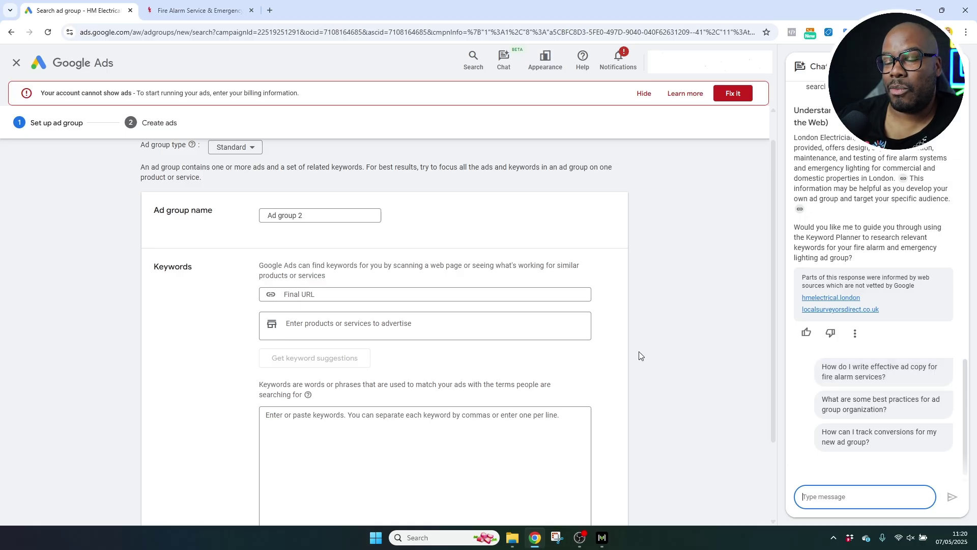
Step: Set the new ad group's final URL to the copied fire alarm page and its products or services to "fire alarm systems and emergency lighting"
scroll(148, 318, up, 1)
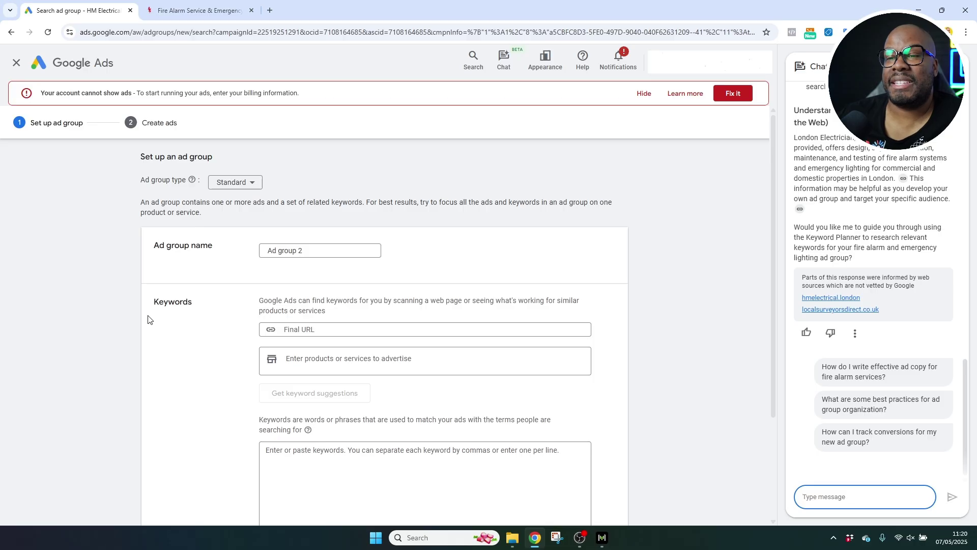
scroll(212, 388, down, 3)
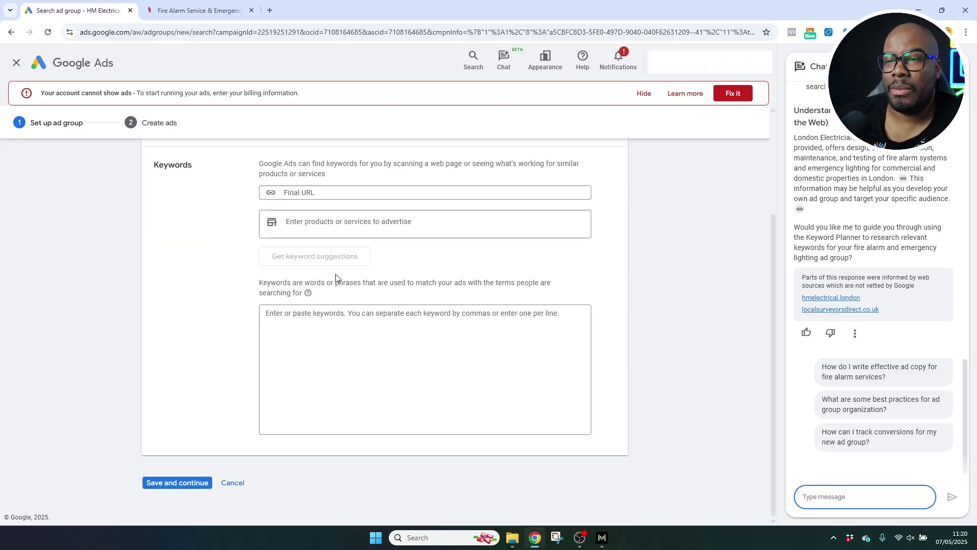
click(317, 194)
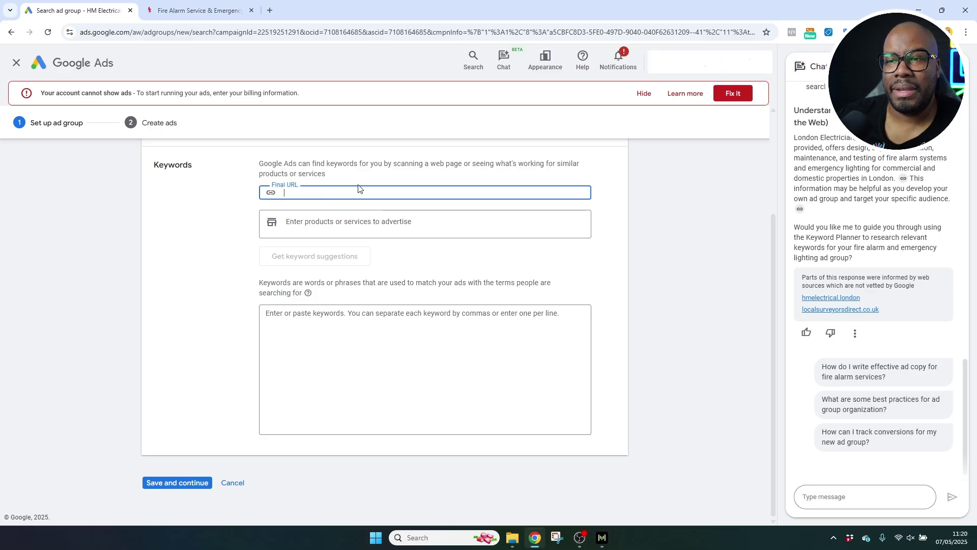
key(ctrl+v)
click(451, 263)
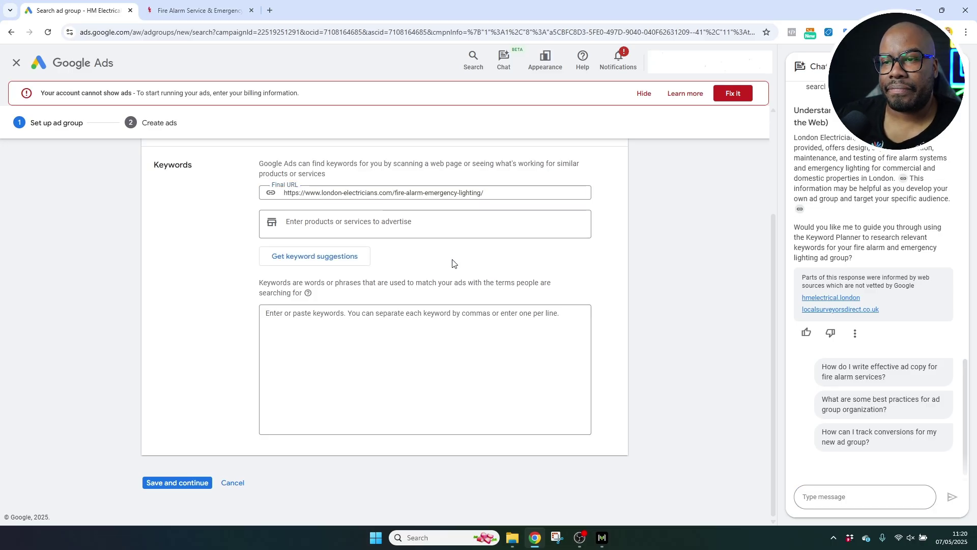
click(431, 229)
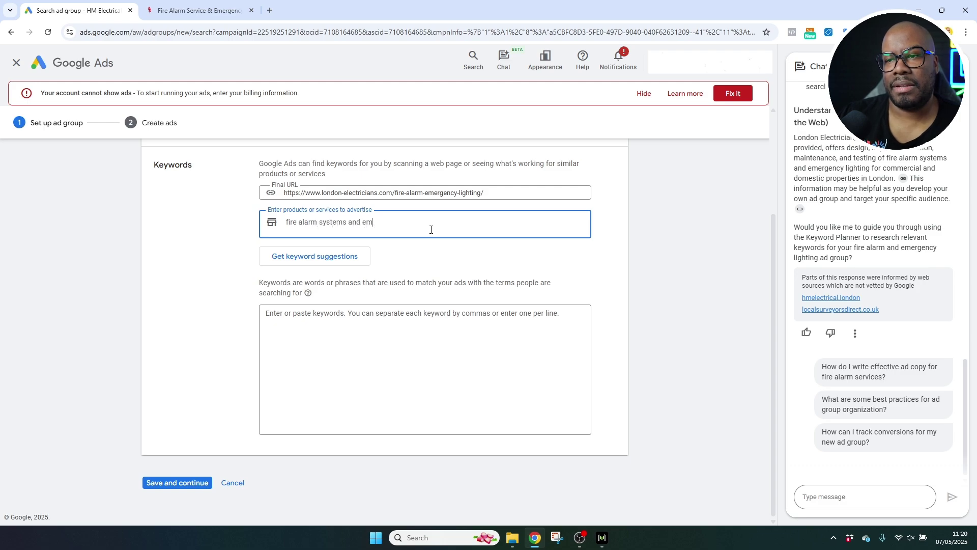
text(ency lighting)
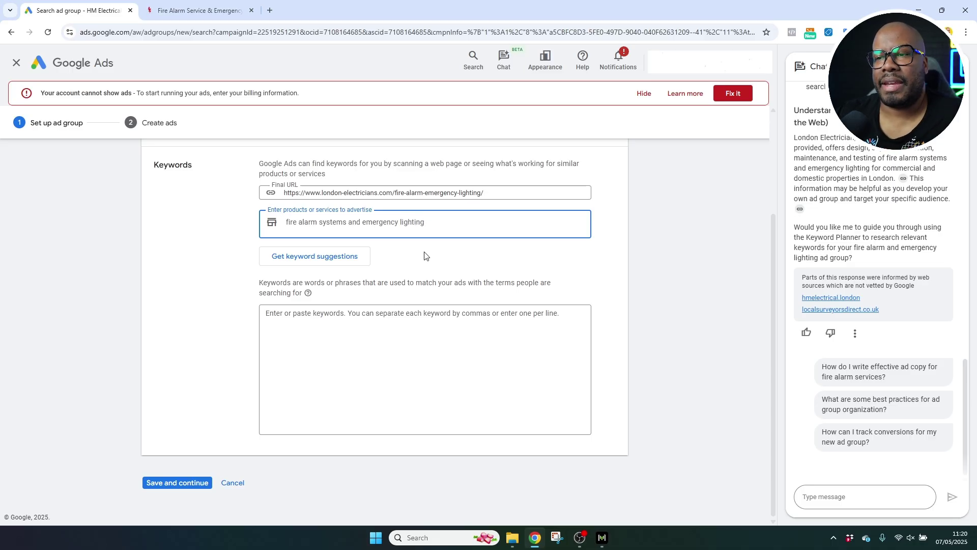
Step: Generate keyword suggestions from the fire alarm page and service description, and save the ad group setup to continue to ad creation
click(424, 255)
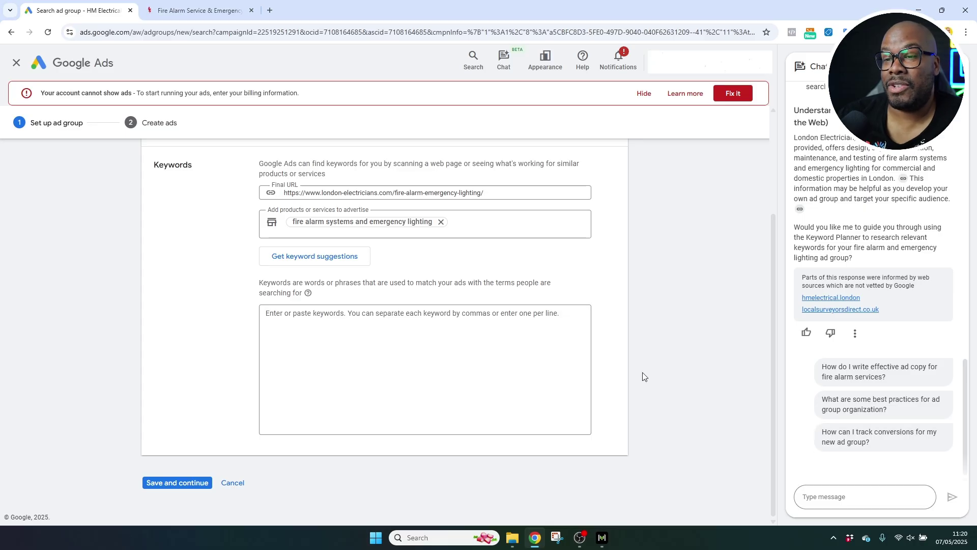
click(305, 259)
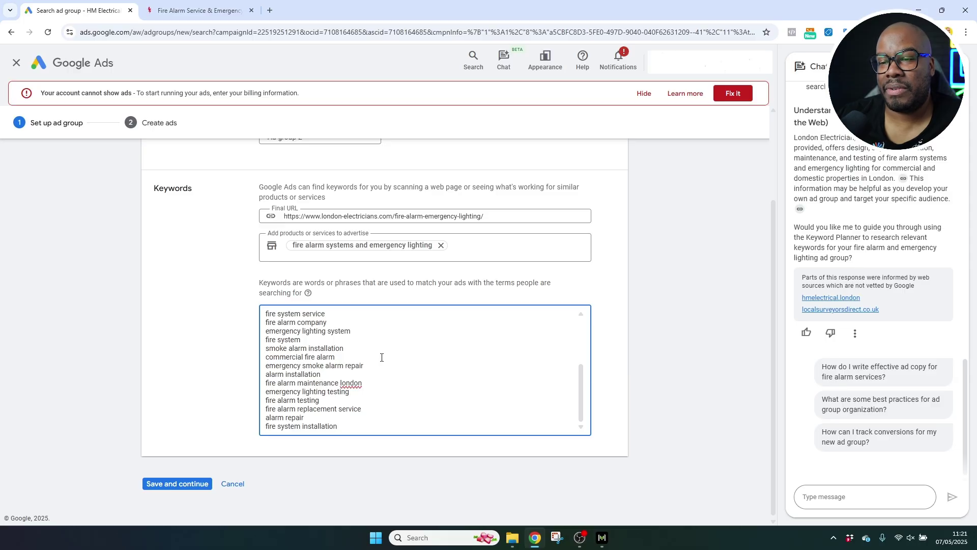
scroll(382, 357, up, 6)
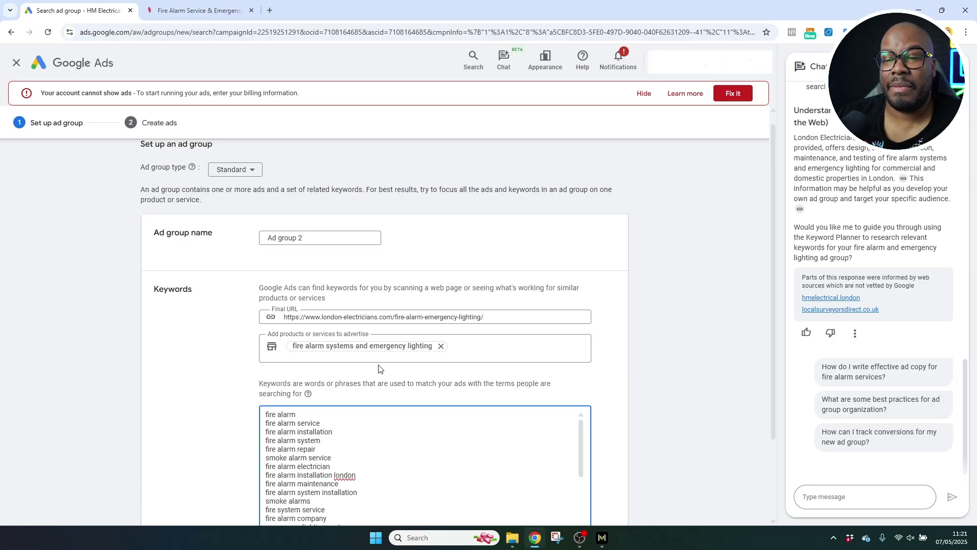
scroll(246, 338, down, 2)
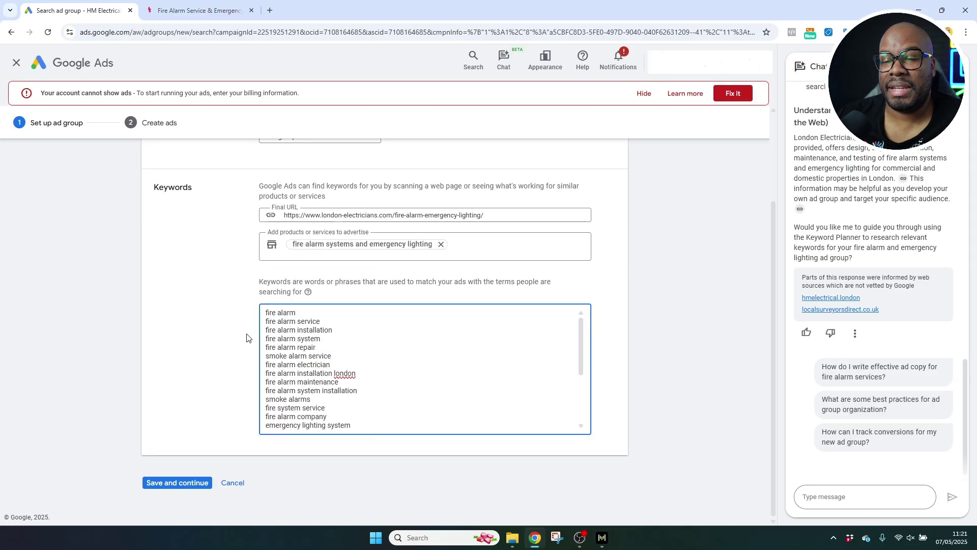
click(194, 482)
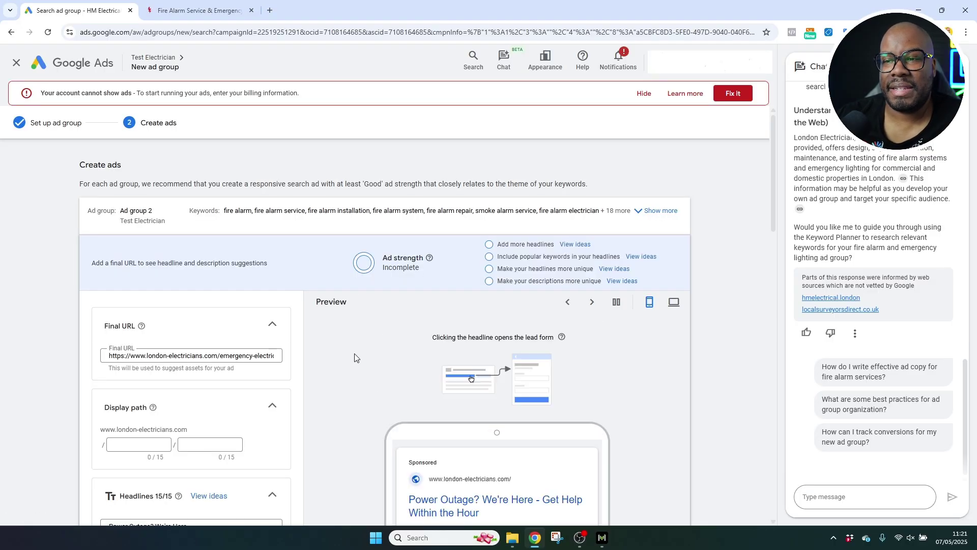
Step: Examine the prefilled final URL, headlines, descriptions and sitelinks of the new ad group's responsive search ad
scroll(355, 358, down, 6)
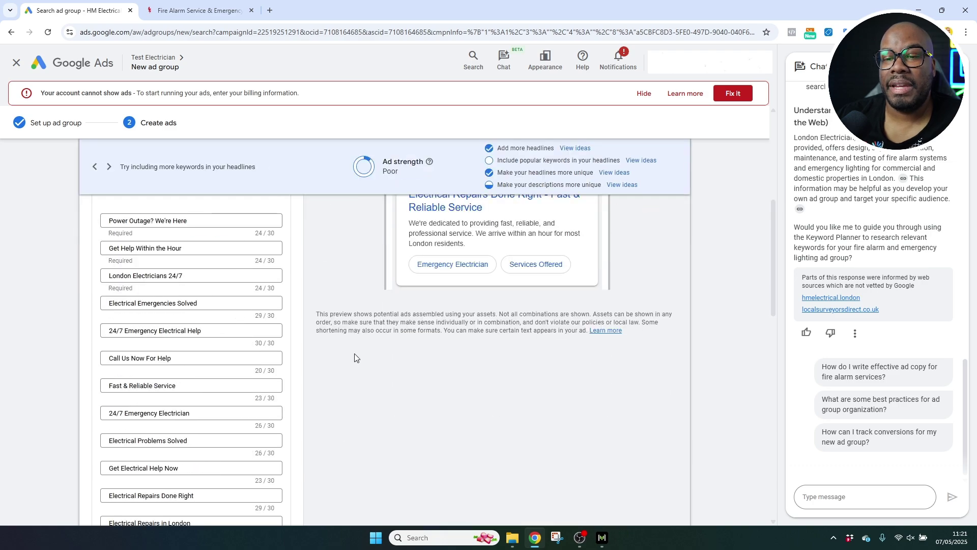
scroll(354, 358, up, 6)
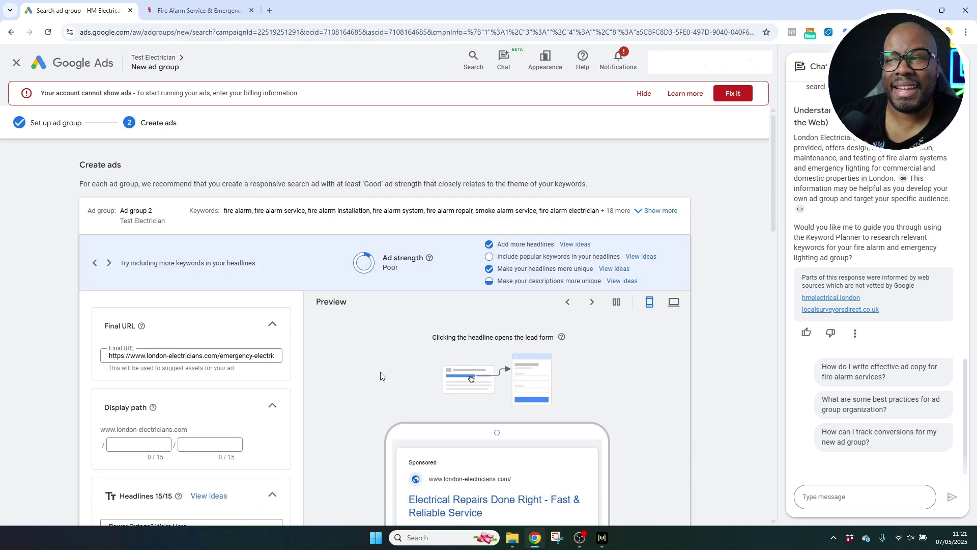
scroll(355, 393, down, 5)
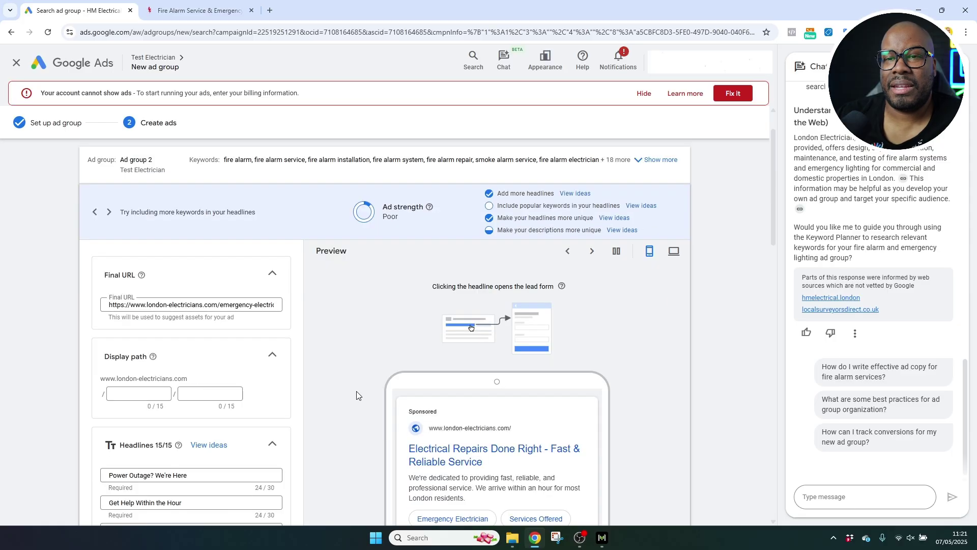
scroll(356, 395, down, 7)
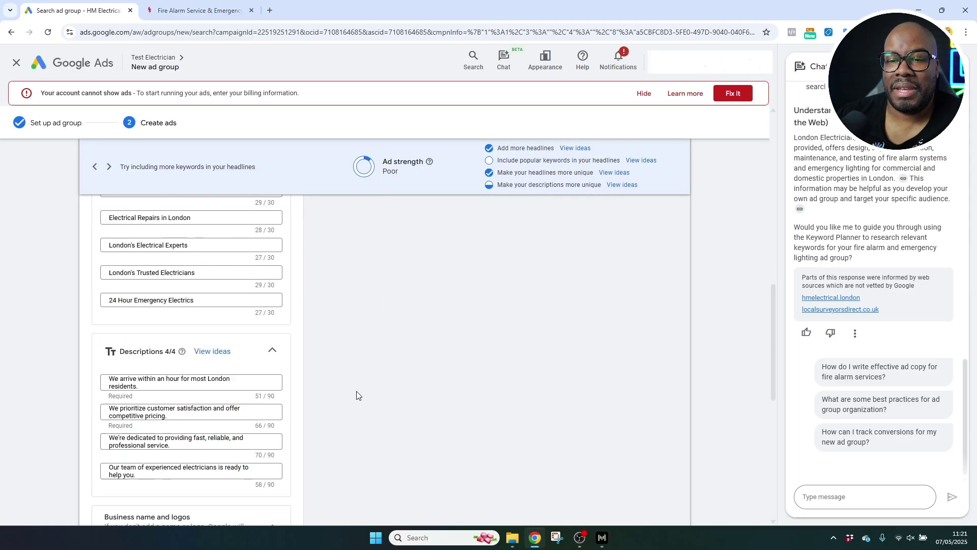
scroll(356, 396, down, 6)
scroll(357, 396, down, 2)
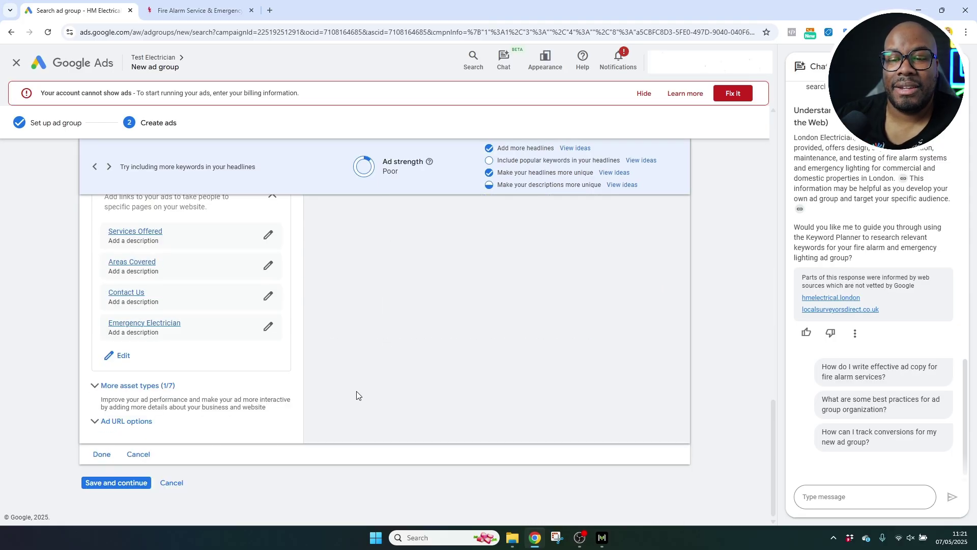
scroll(358, 396, up, 20)
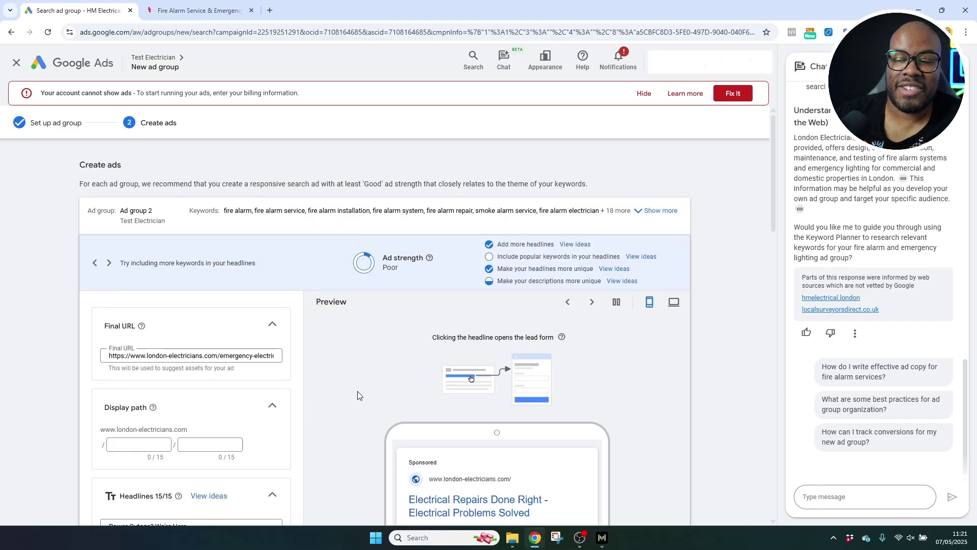
scroll(358, 395, down, 3)
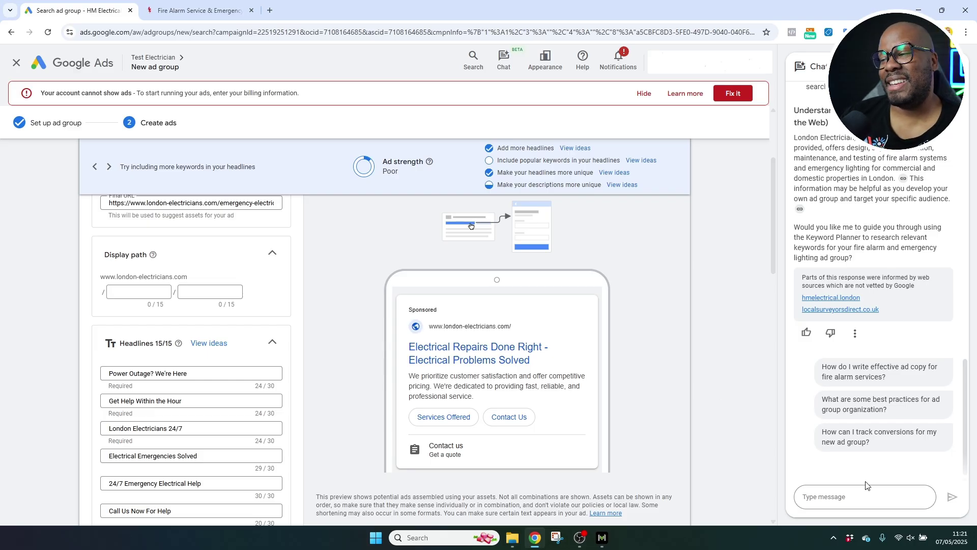
Step: Ask the chat assistant to "please generate assets for this adgroup based on the fire alarm keywords provided"
click(872, 501)
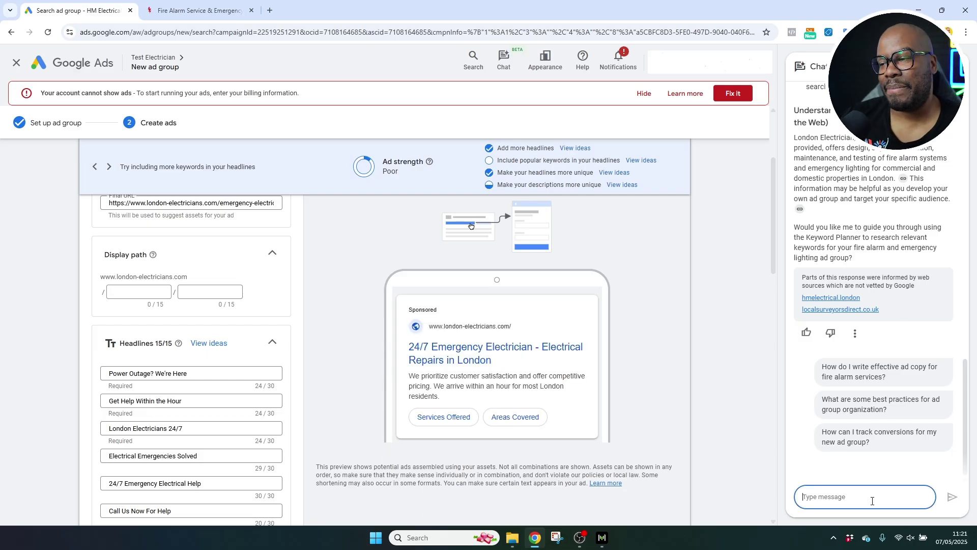
text(please generate asset)
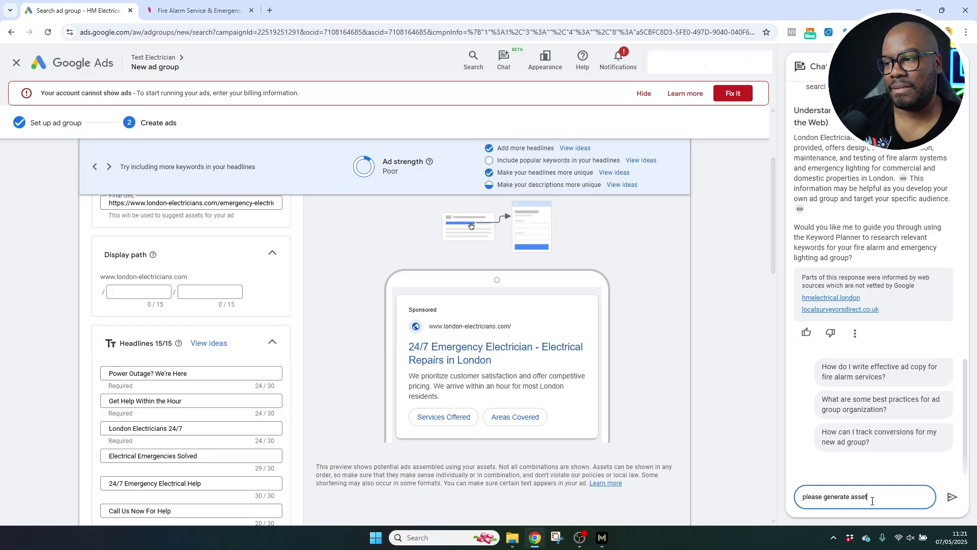
text(s for th)
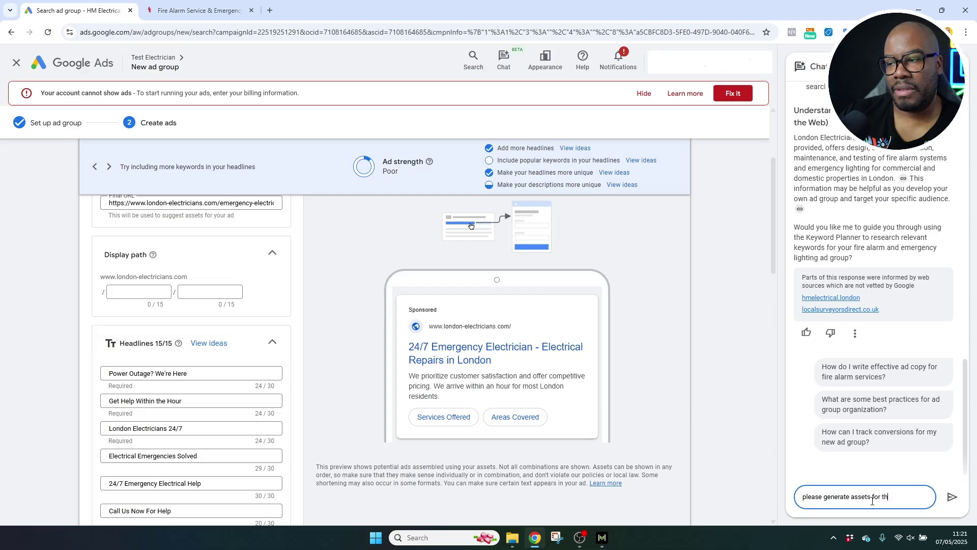
text(is adgroup based on the)
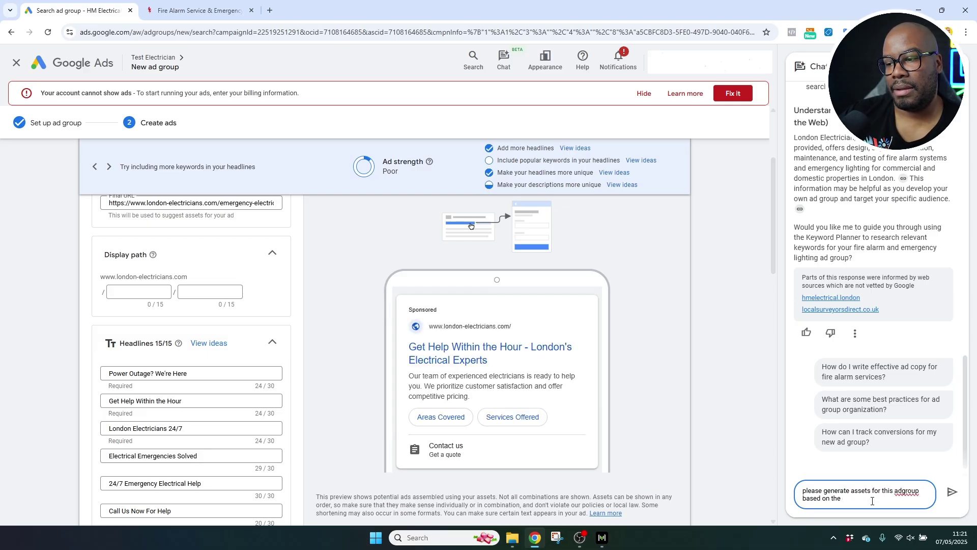
text( eire alarm key)
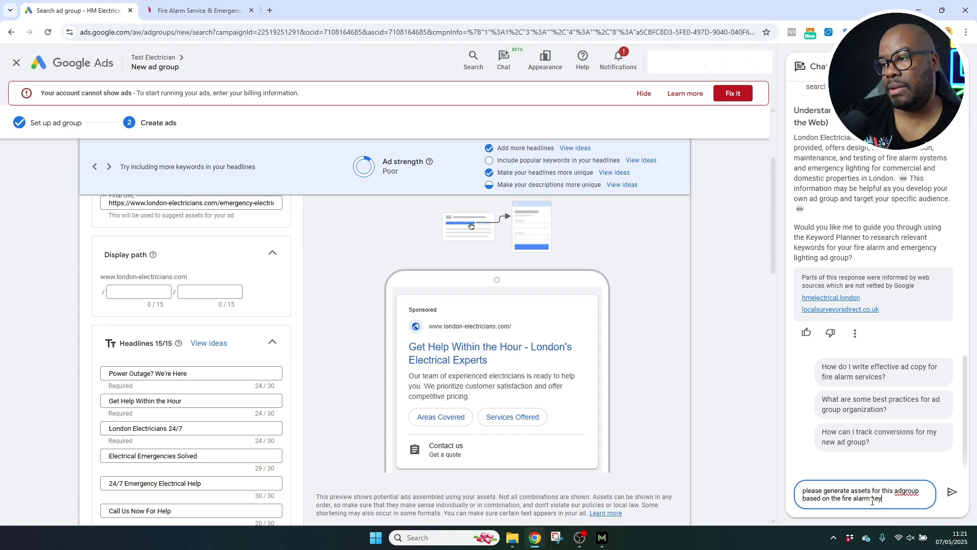
text(words provi)
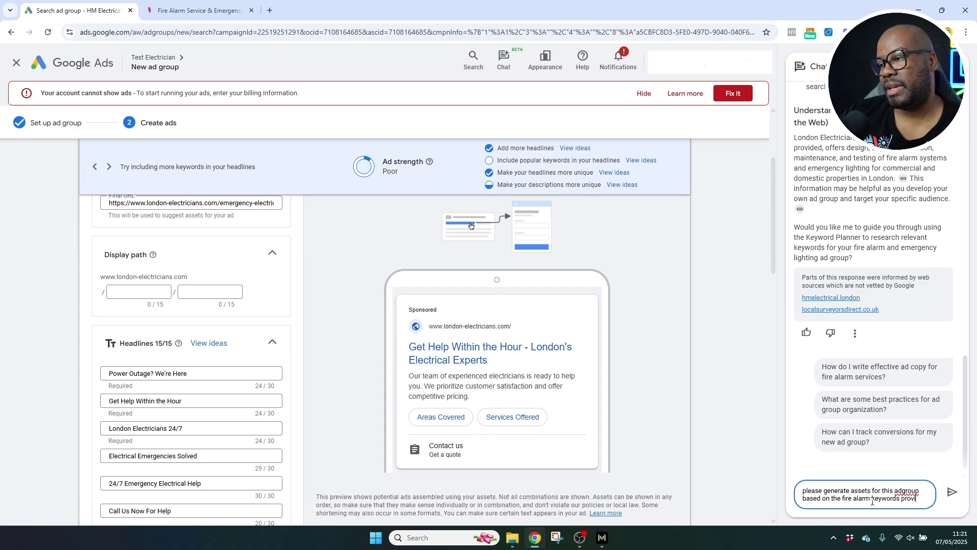
text(ded)
key(Return)
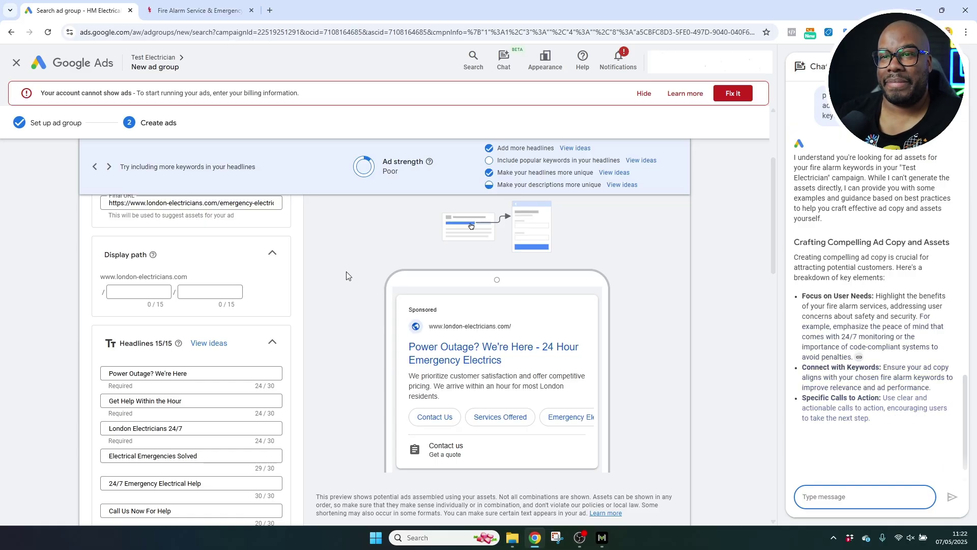
Step: Review the ad's current assets and browse the suggested headline ideas for fire alarm wording, leaving the headline selection as is
scroll(320, 318, up, 3)
scroll(316, 324, down, 6)
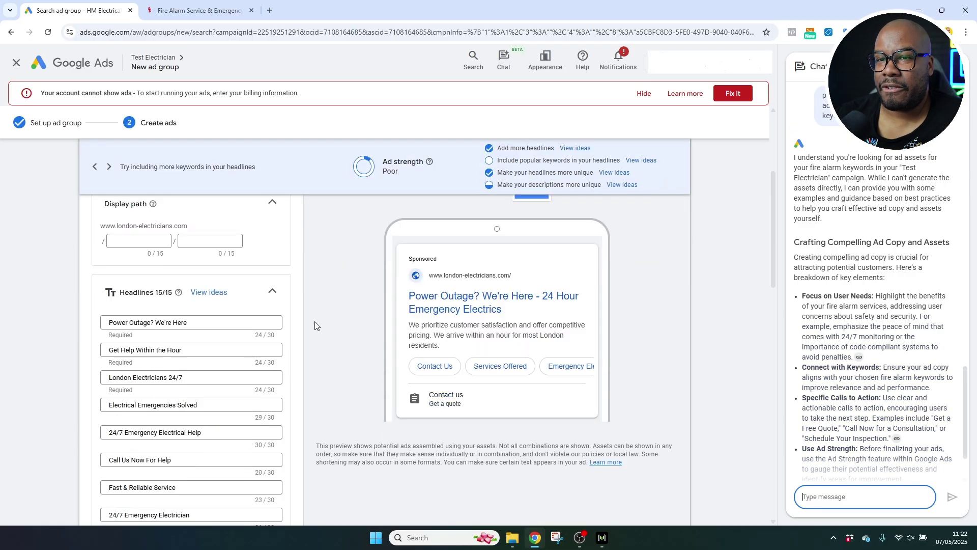
scroll(315, 324, down, 10)
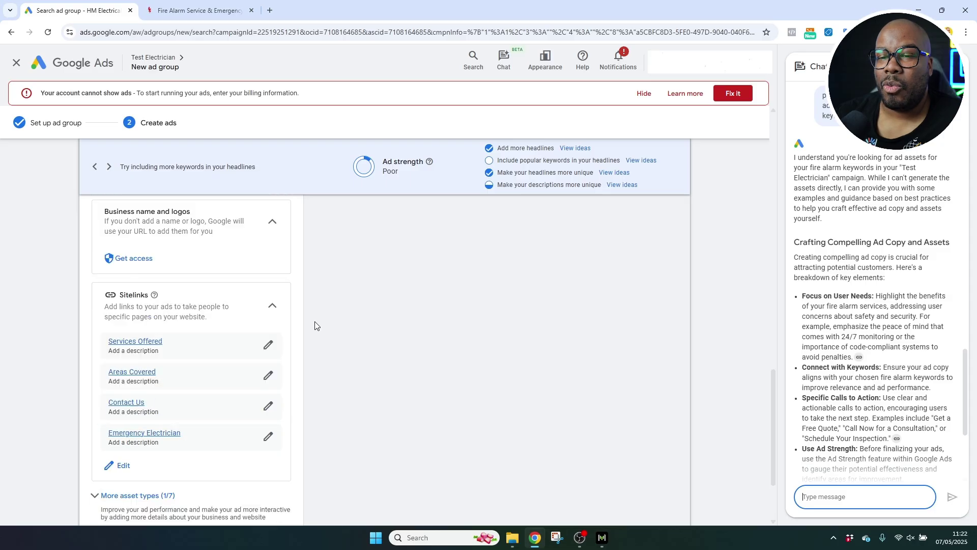
scroll(315, 326, down, 2)
scroll(314, 326, up, 15)
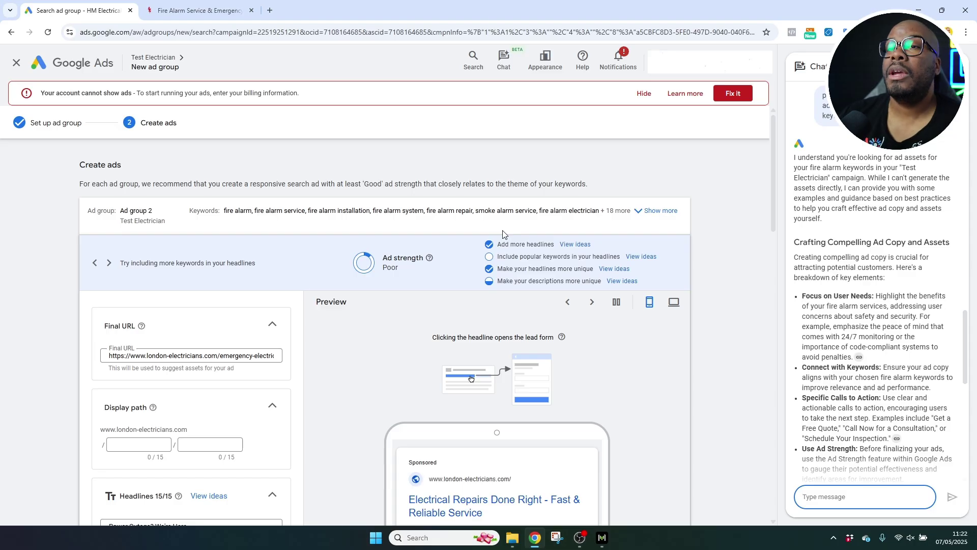
scroll(301, 425, down, 5)
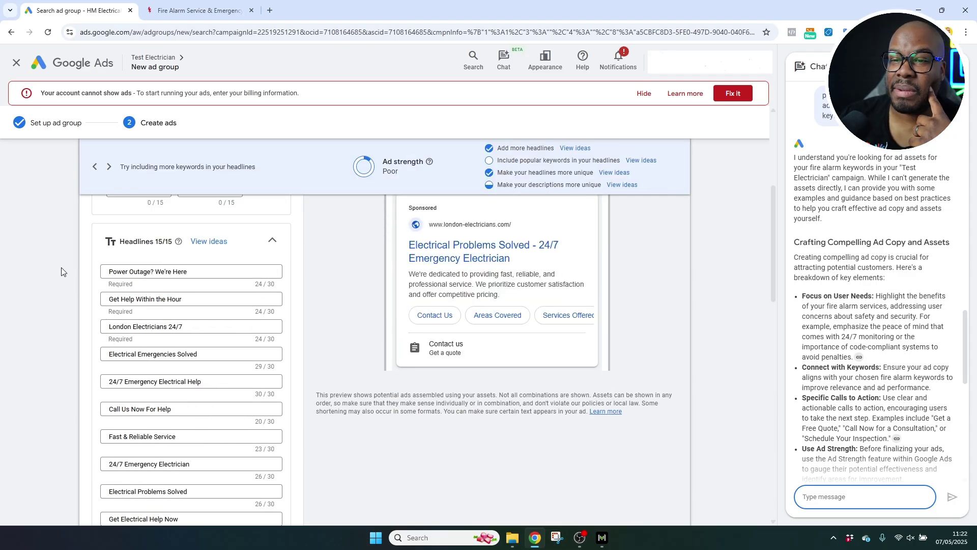
click(209, 241)
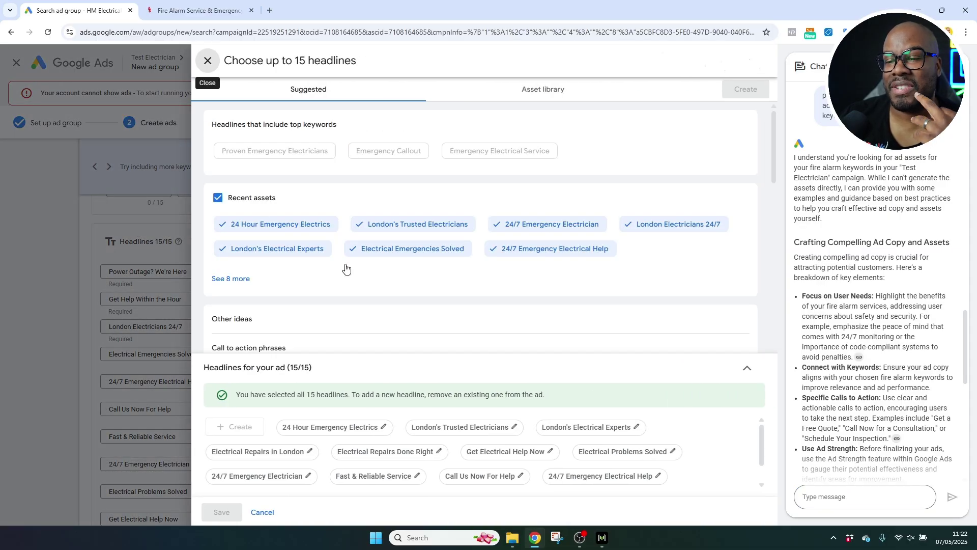
scroll(674, 428, down, 1)
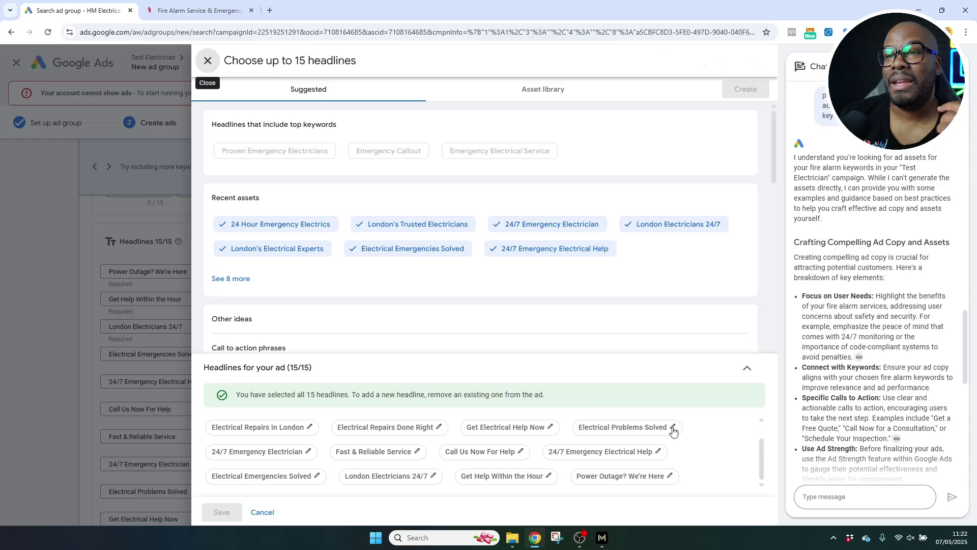
scroll(677, 436, up, 1)
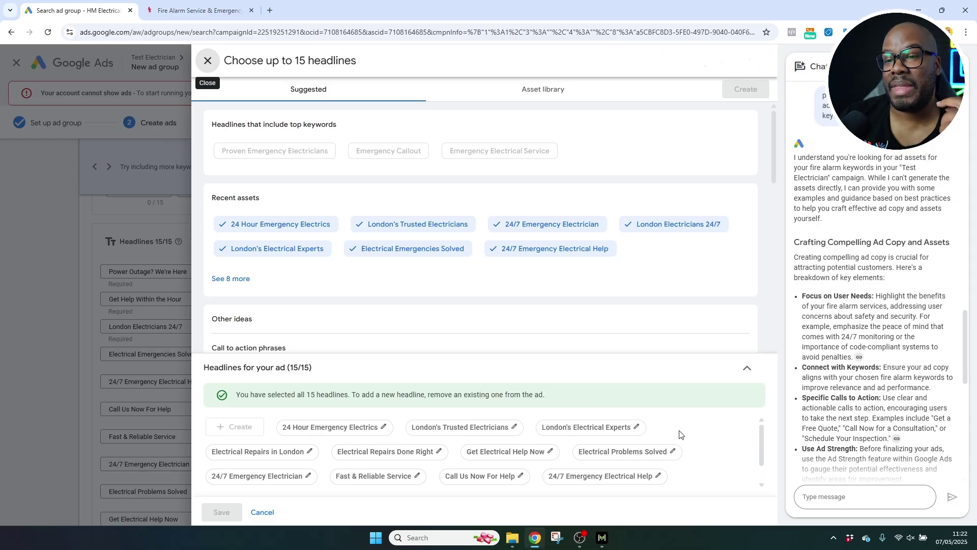
scroll(588, 338, down, 4)
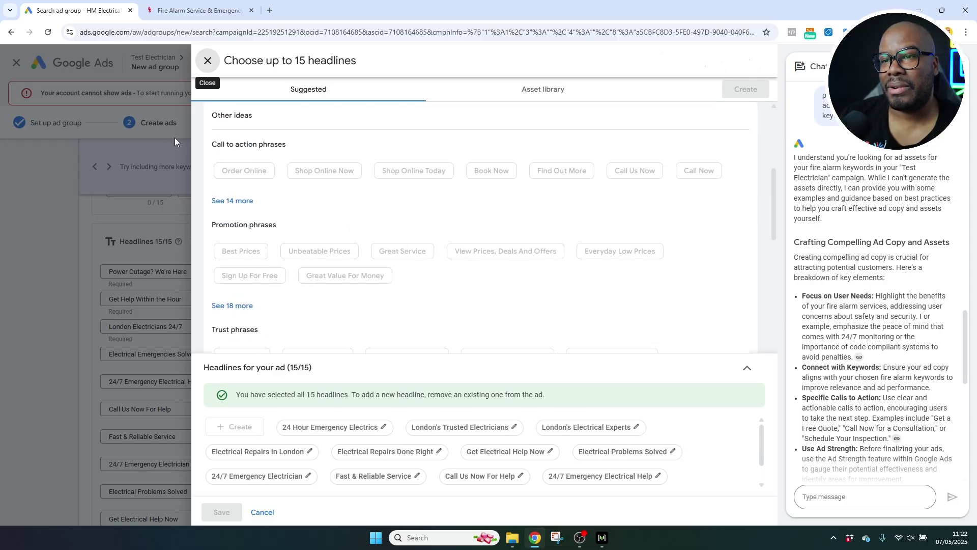
scroll(308, 195, down, 6)
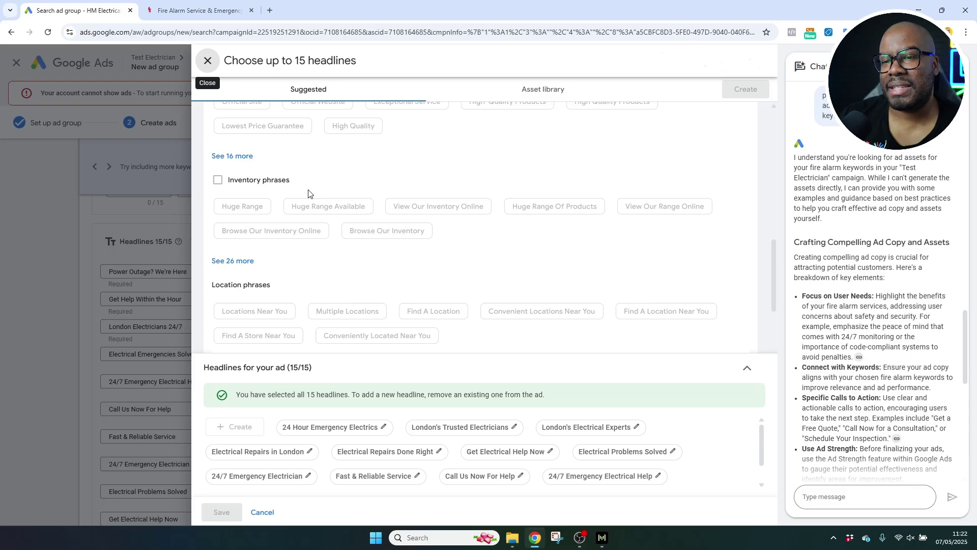
click(208, 60)
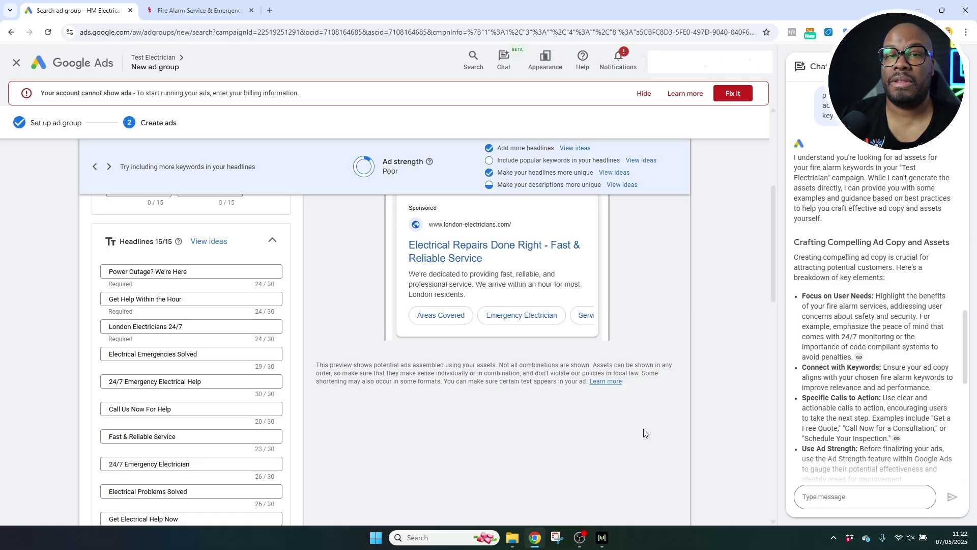
scroll(643, 427, down, 15)
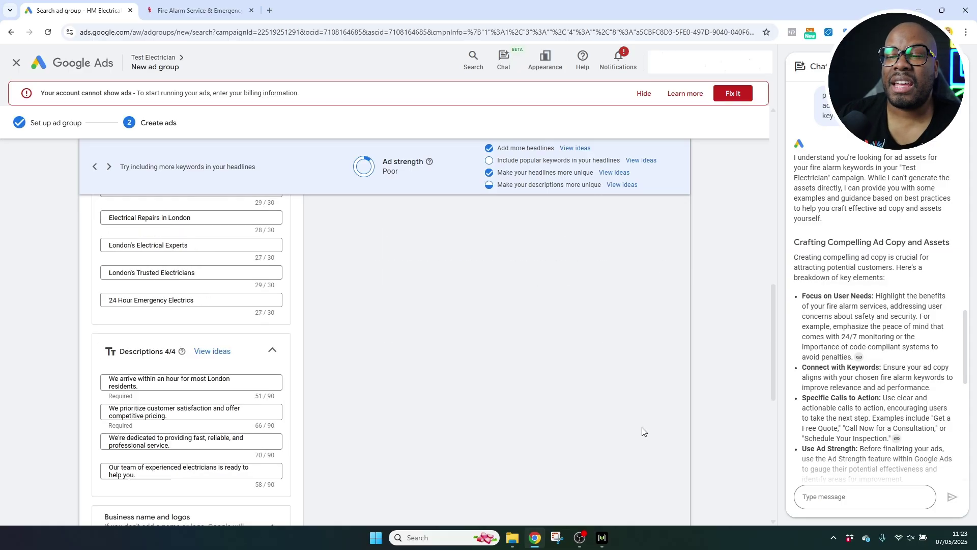
scroll(642, 430, up, 15)
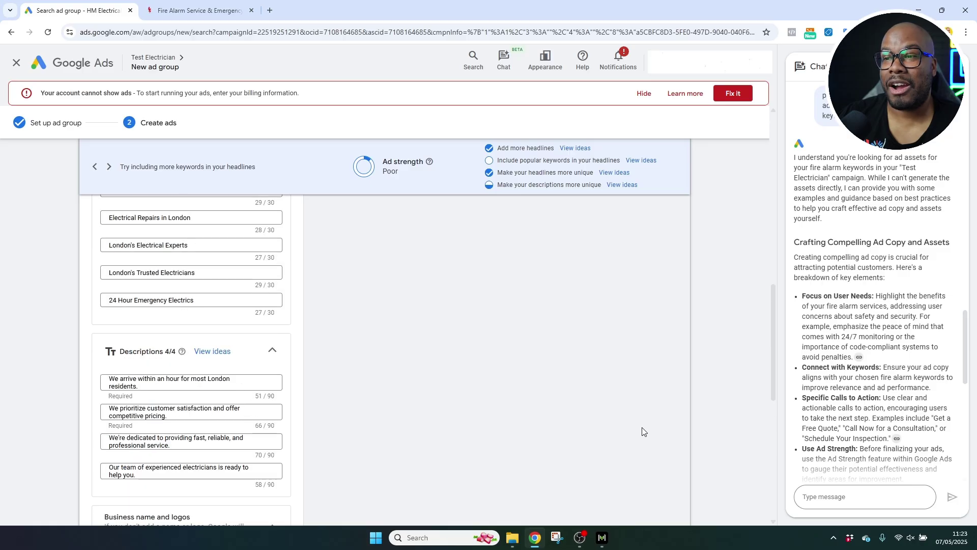
scroll(655, 413, up, 3)
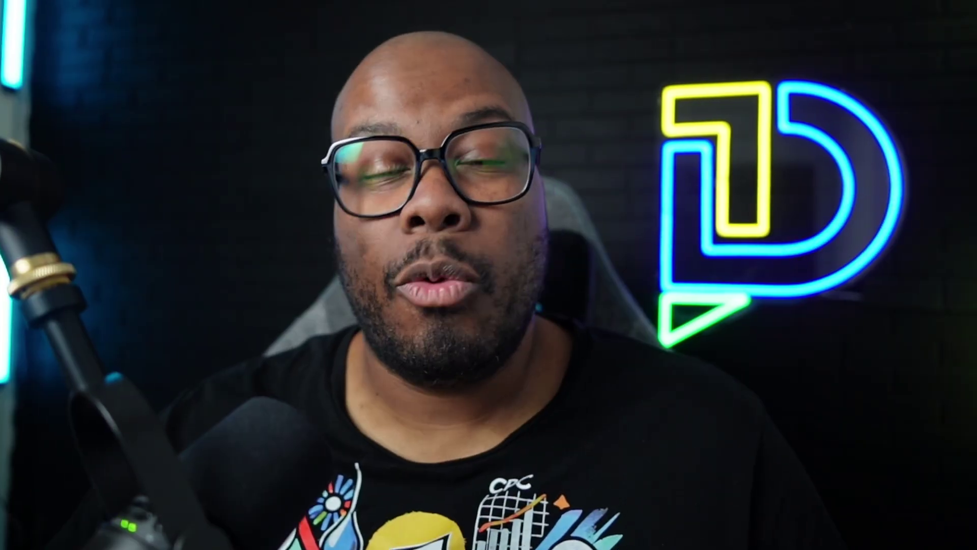
click(573, 316)
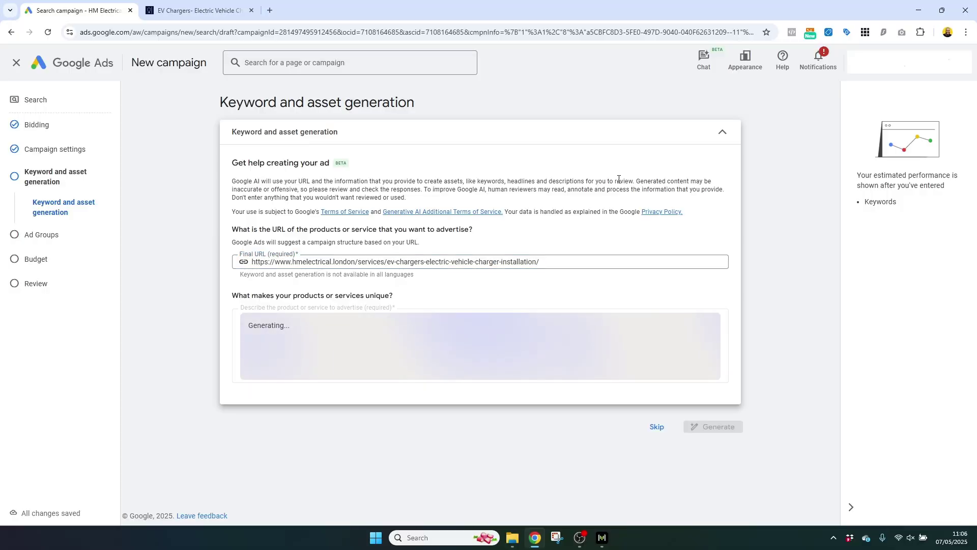